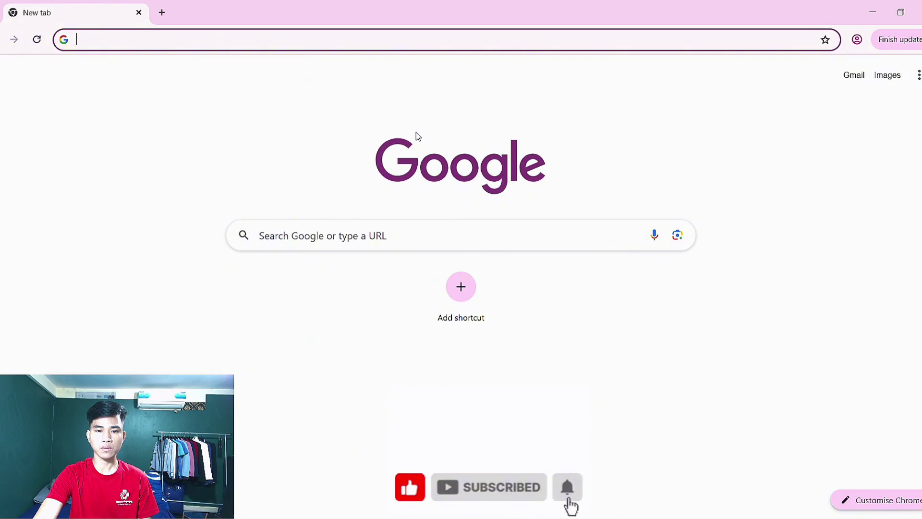
- Open the Gmail page and start creating a new account for personal use
click(731, 124)
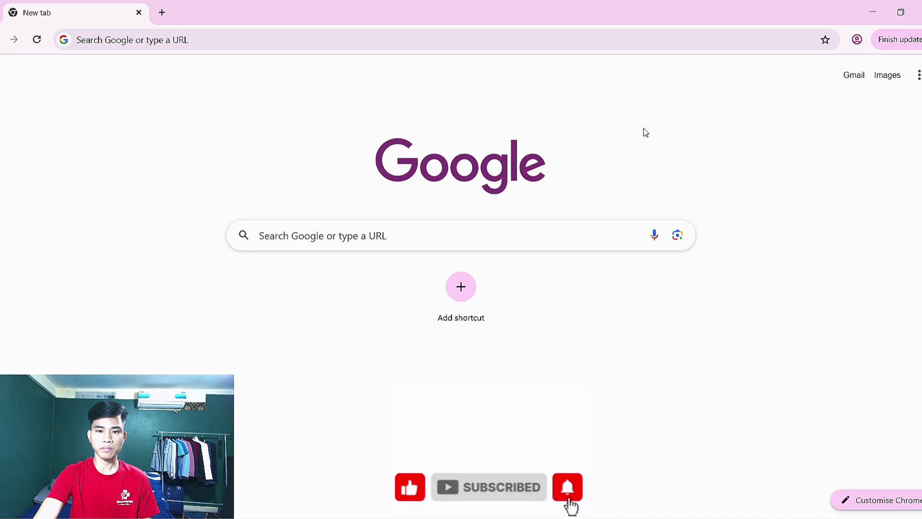
click(856, 77)
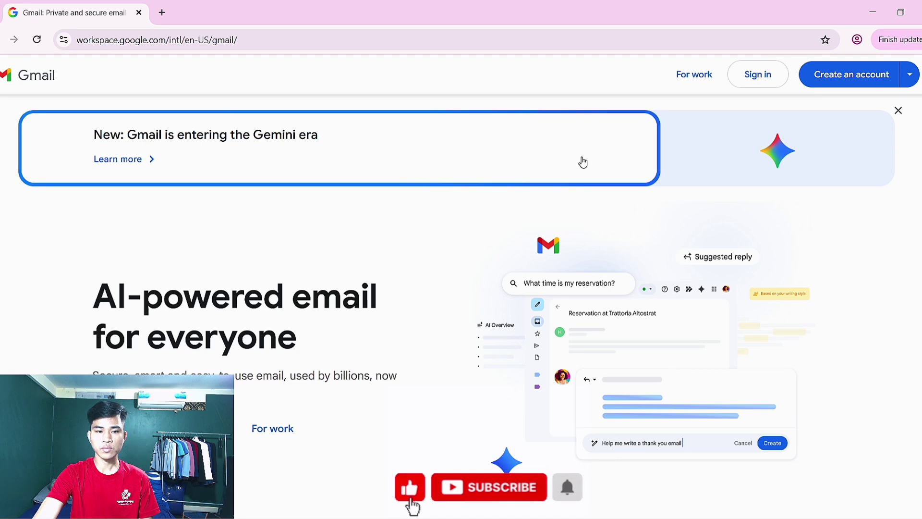
click(844, 76)
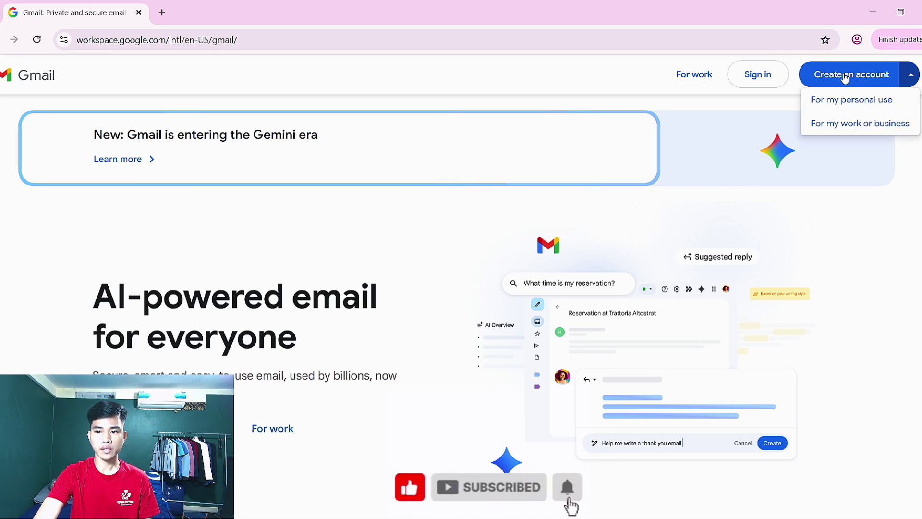
click(871, 105)
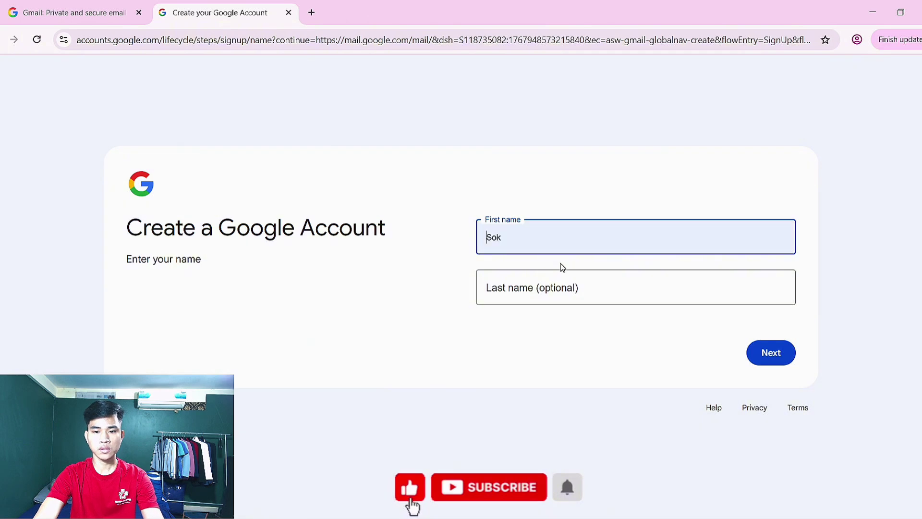
- Fill in the account holder's first and last name and submit them
click(545, 289)
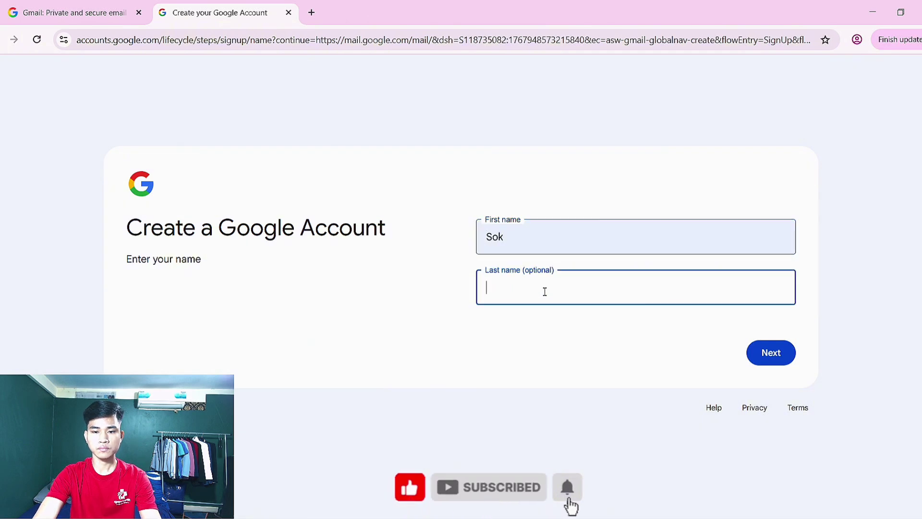
text(Thav)
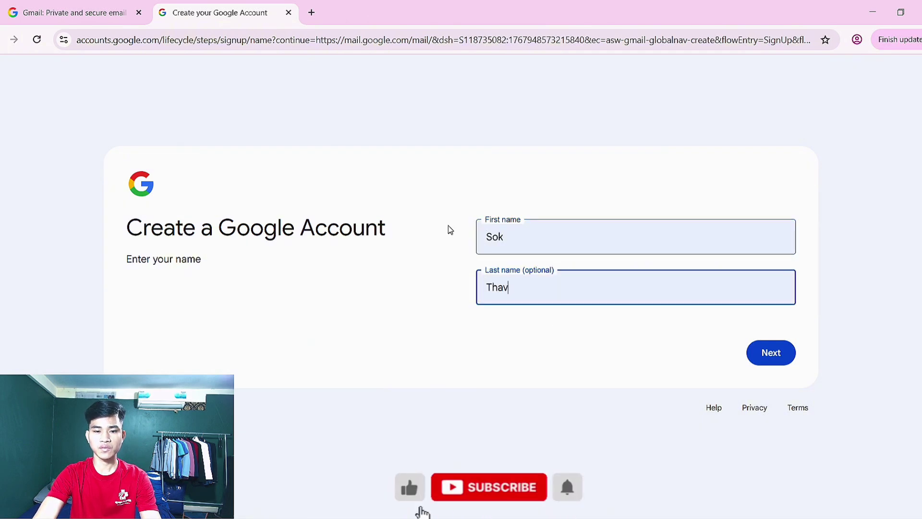
click(432, 226)
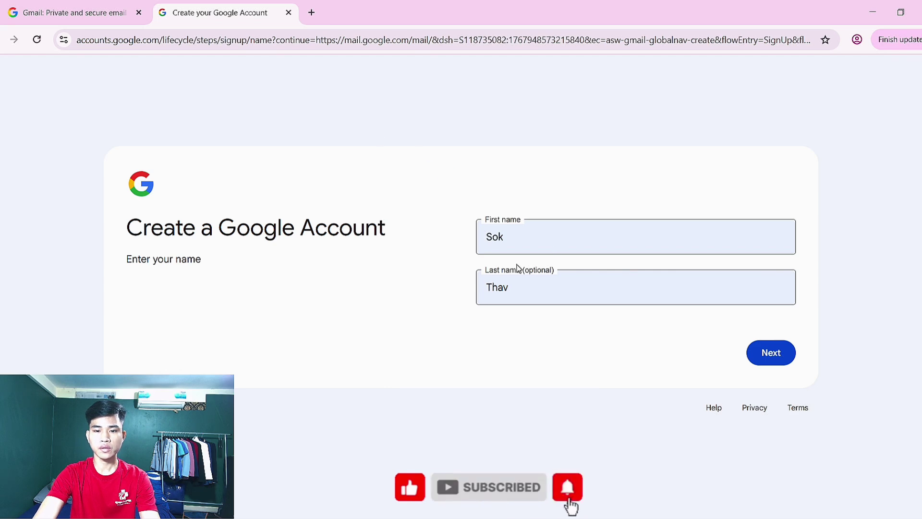
click(774, 356)
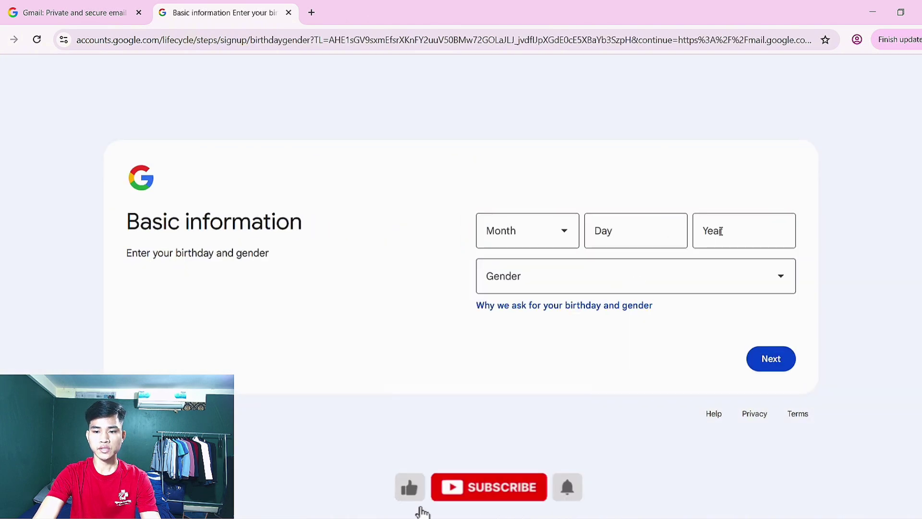
- Enter the account holder's date of birth in the month, day and year fields
click(542, 240)
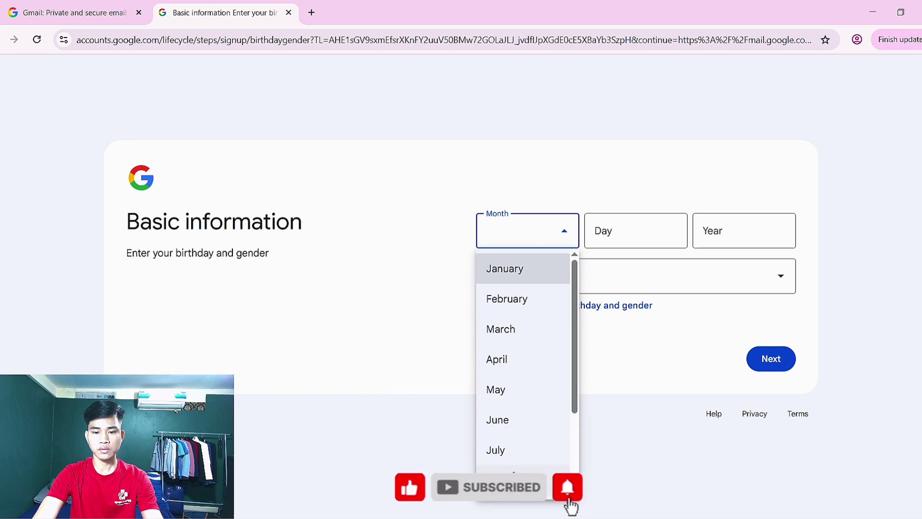
scroll(521, 408, down, 3)
click(510, 478)
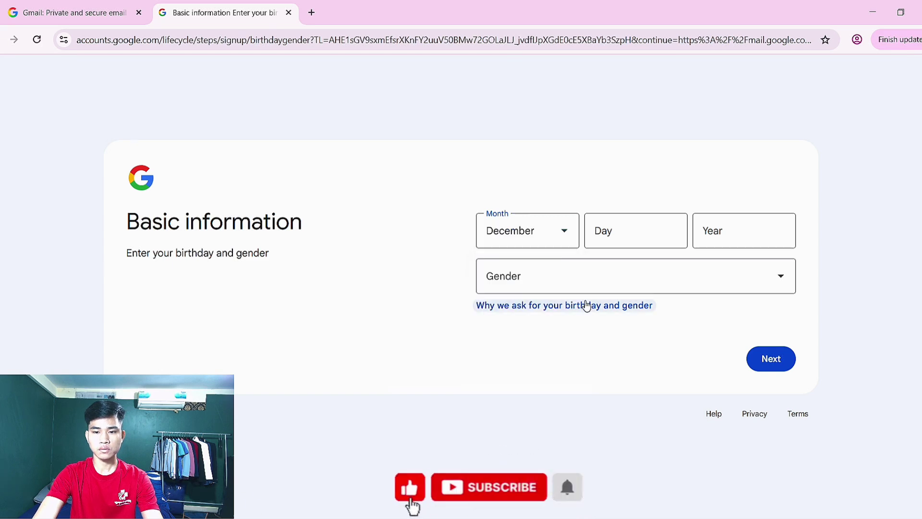
click(612, 306)
click(602, 368)
click(632, 235)
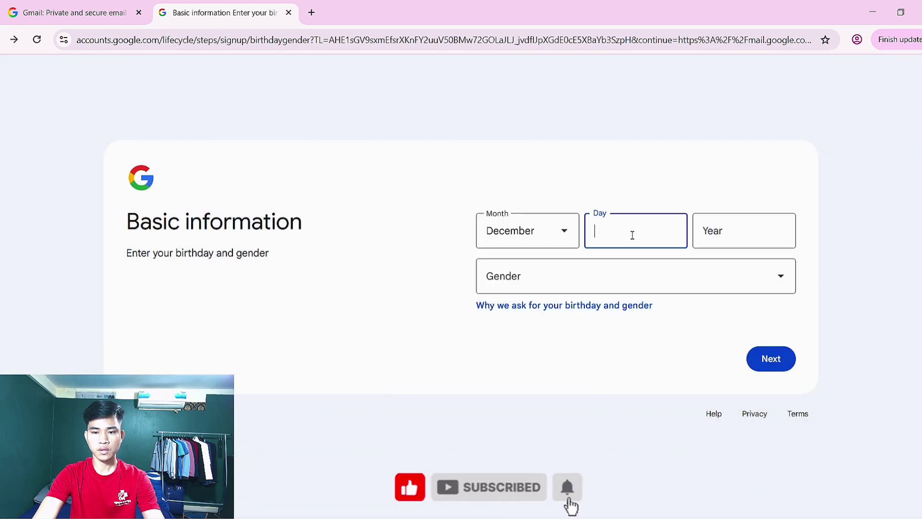
text(12)
click(720, 236)
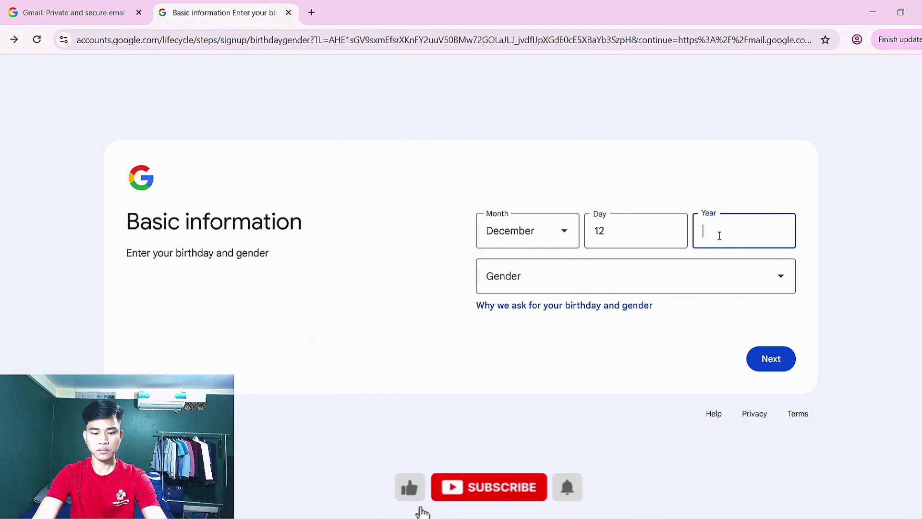
text(1999)
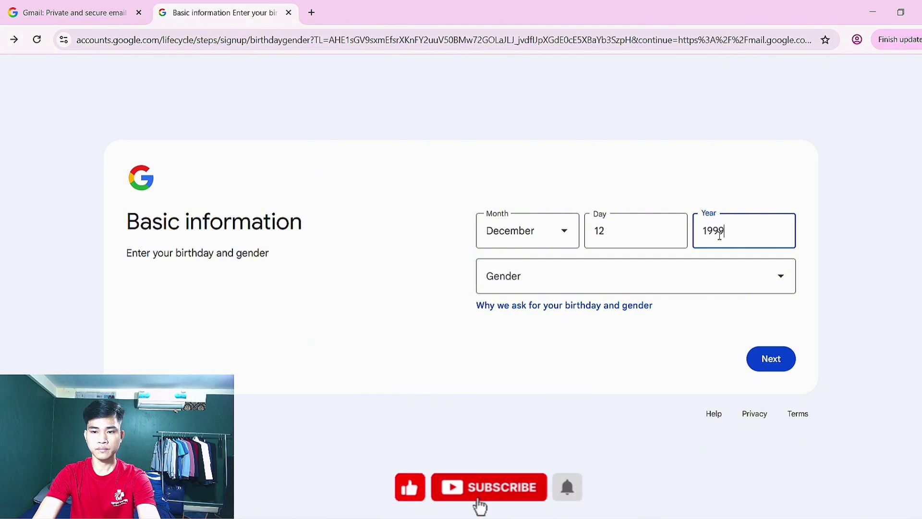
click(636, 278)
click(737, 231)
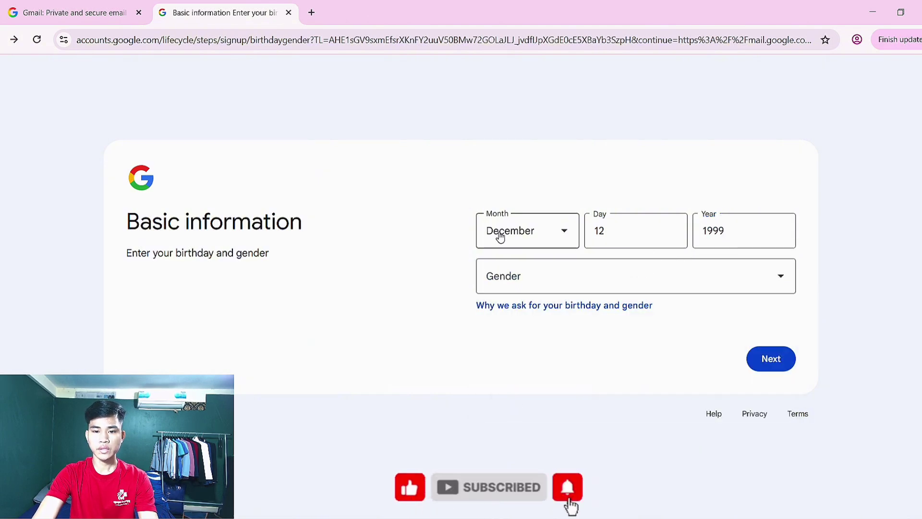
- Set the gender to Male and submit the basic information
click(556, 286)
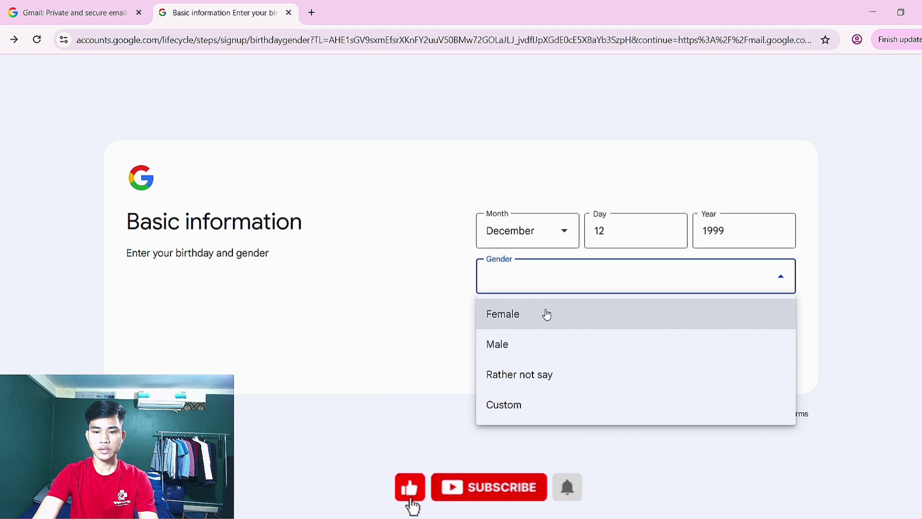
click(519, 353)
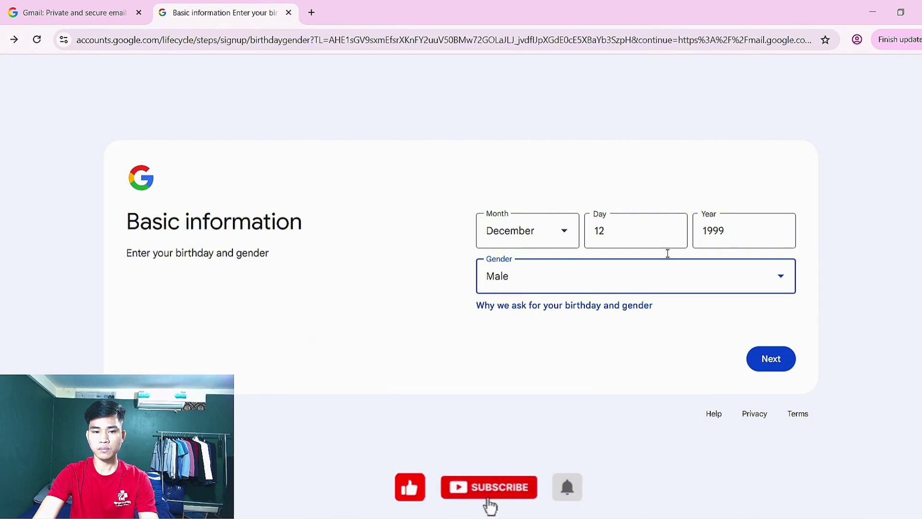
click(775, 359)
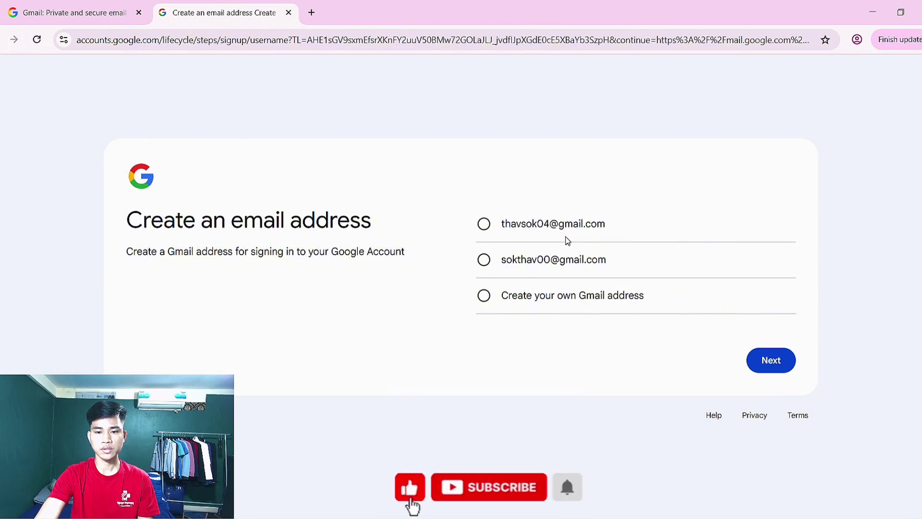
click(483, 302)
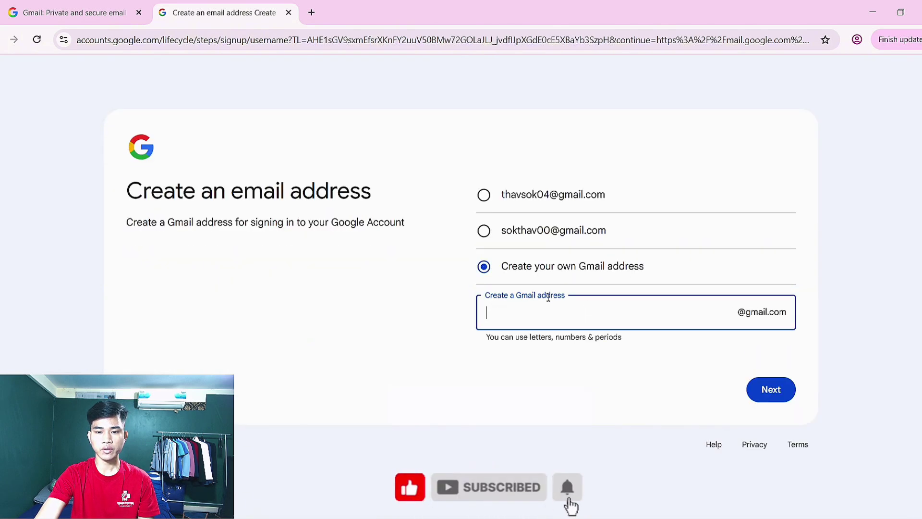
click(638, 149)
click(484, 237)
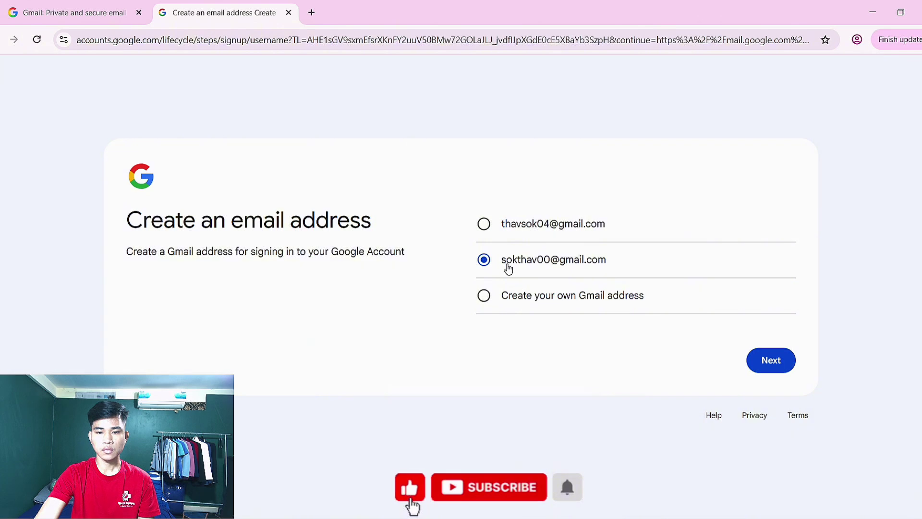
- Choose the first suggested Gmail address for the new account and submit it
click(500, 228)
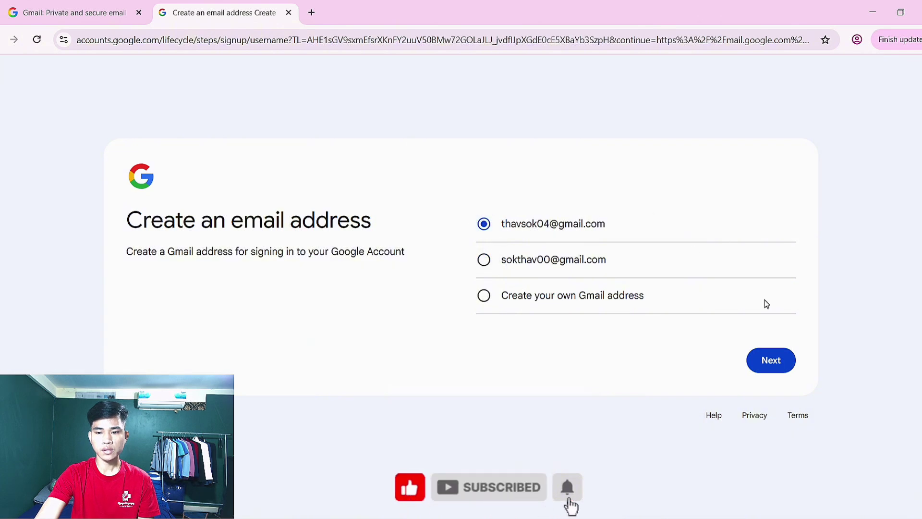
click(771, 362)
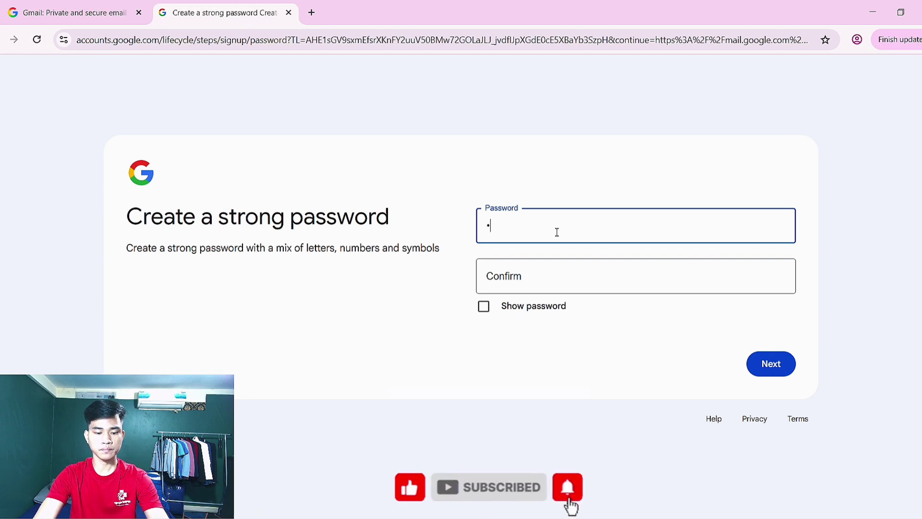
- Enter a strong account password in the password field
text(•••••)
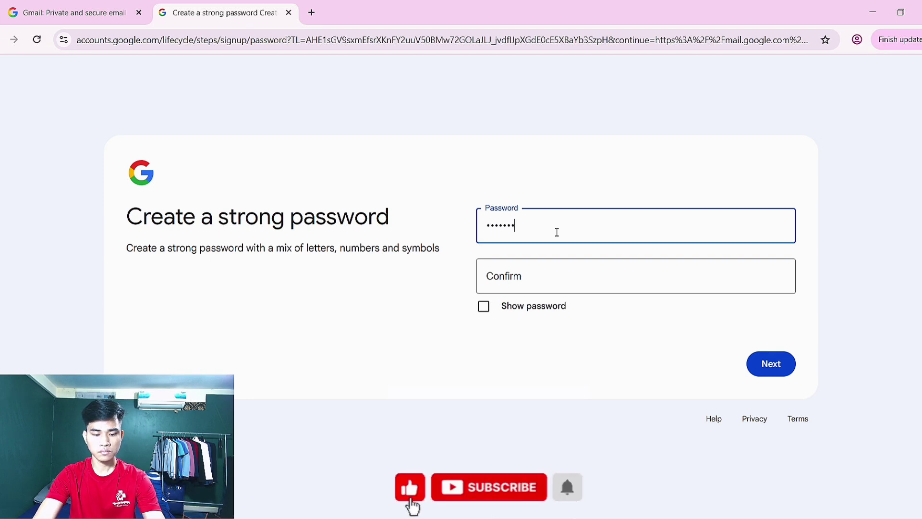
text(••)
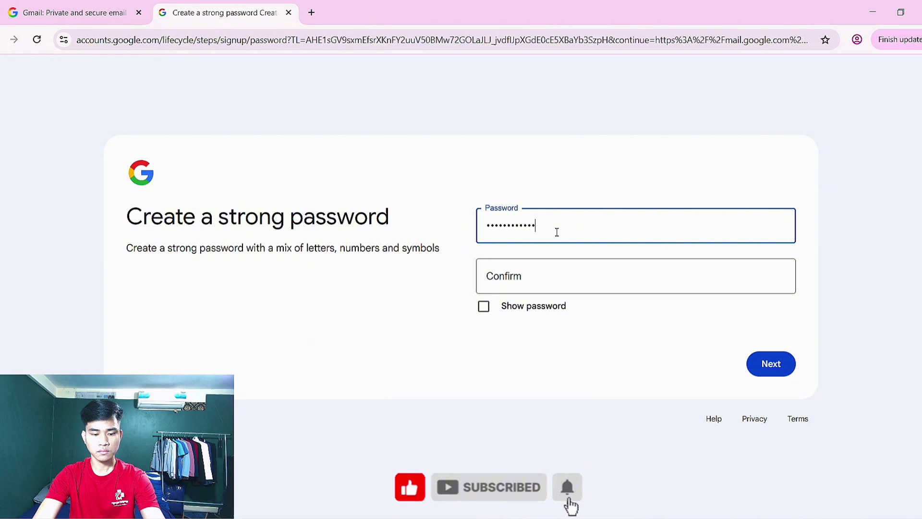
text(••••)
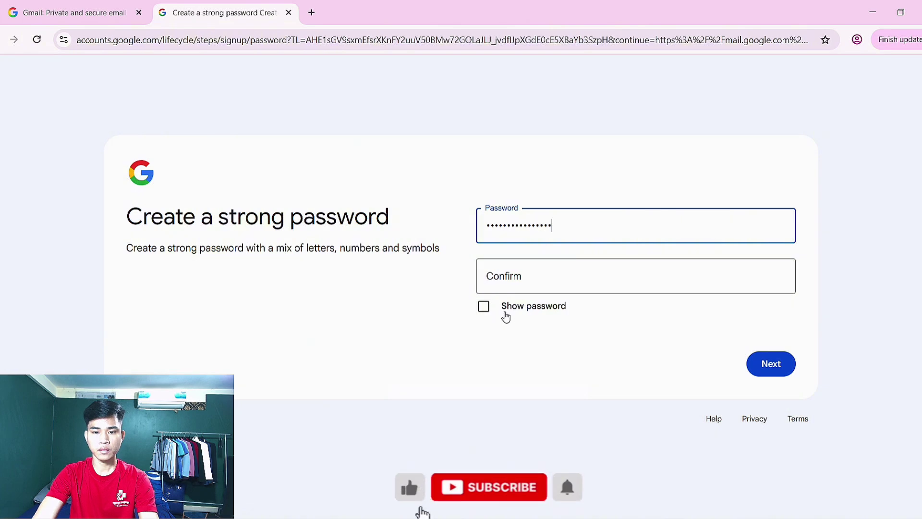
- Enter the same account password in the confirmation field
click(583, 198)
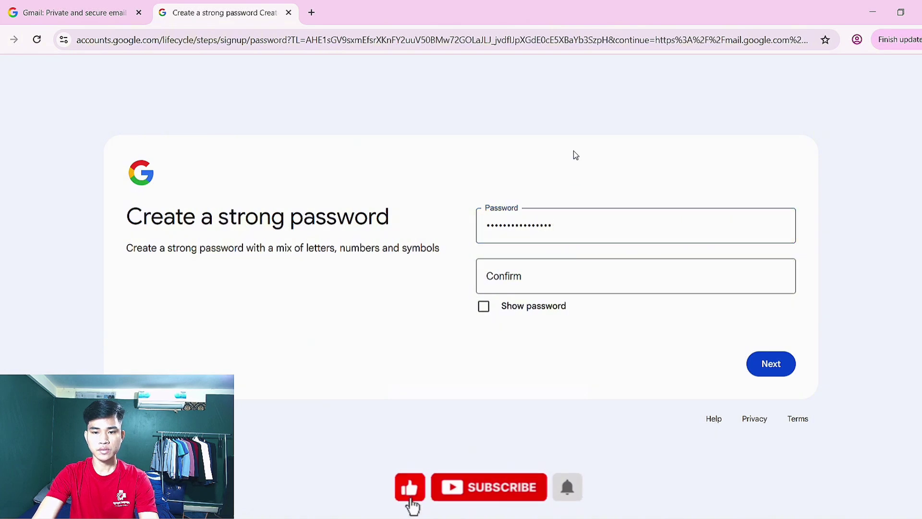
double_click(559, 235)
click(527, 271)
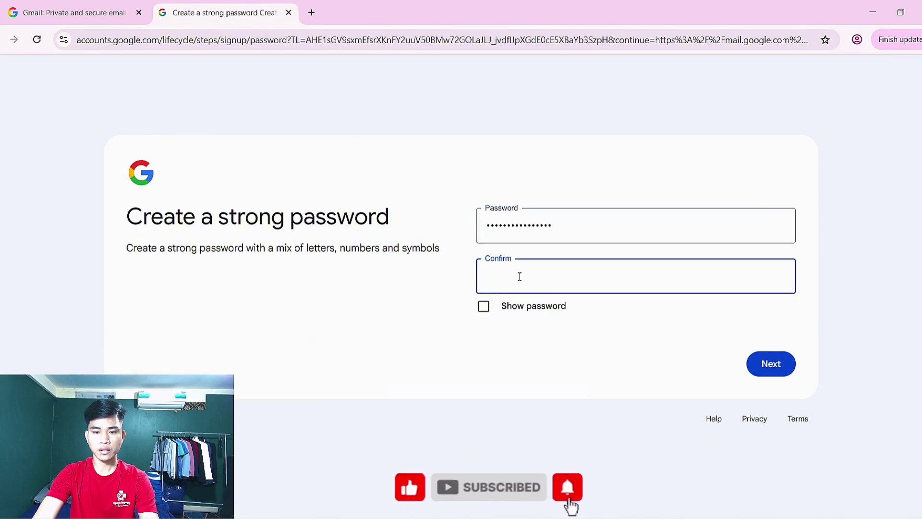
click(562, 222)
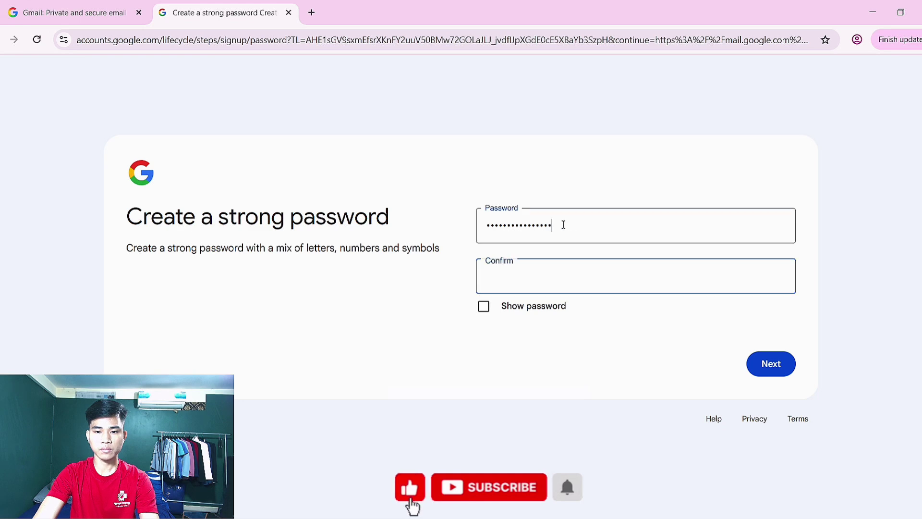
double_click(562, 226)
click(562, 229)
click(531, 292)
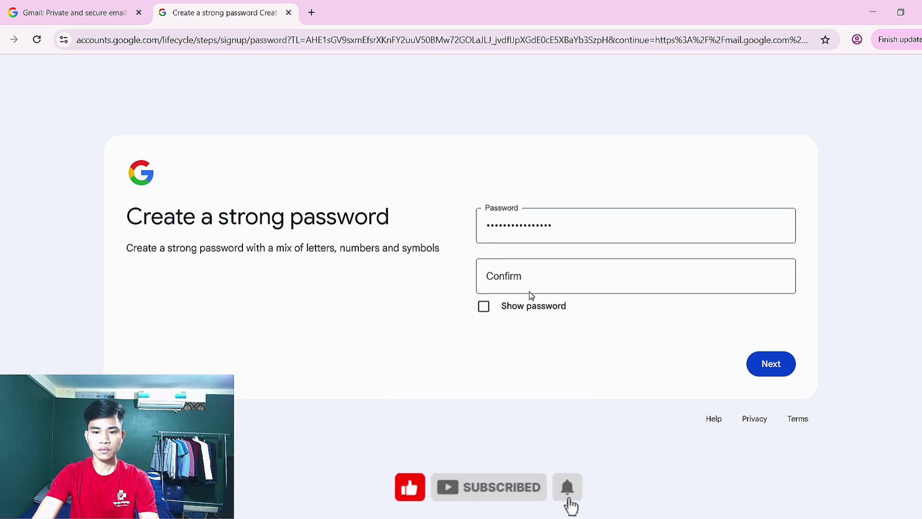
click(557, 231)
click(532, 275)
key(ctrl+v)
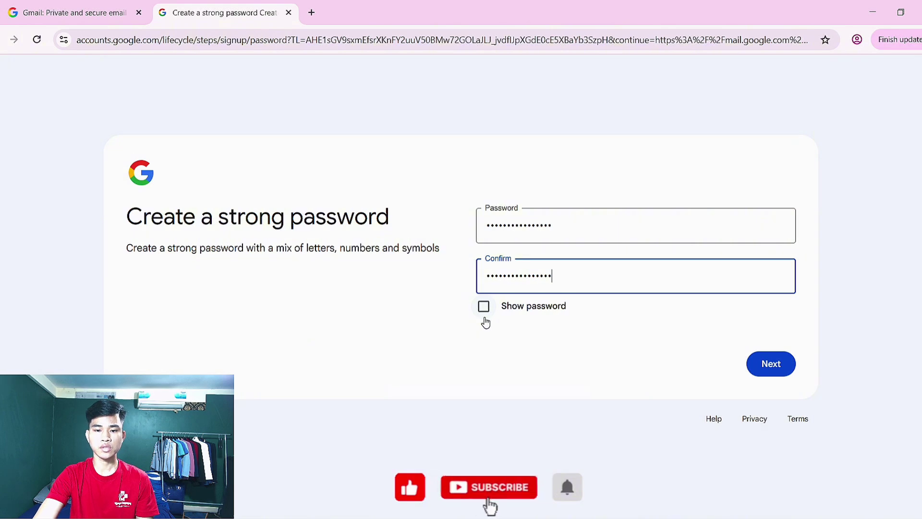
- Check the masked password against its confirmation and submit both
double_click(566, 229)
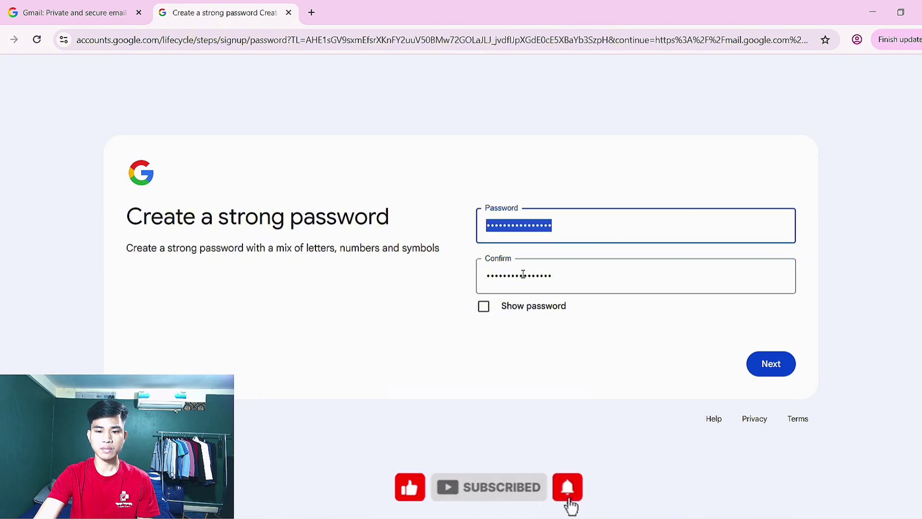
drag(553, 277, 481, 292)
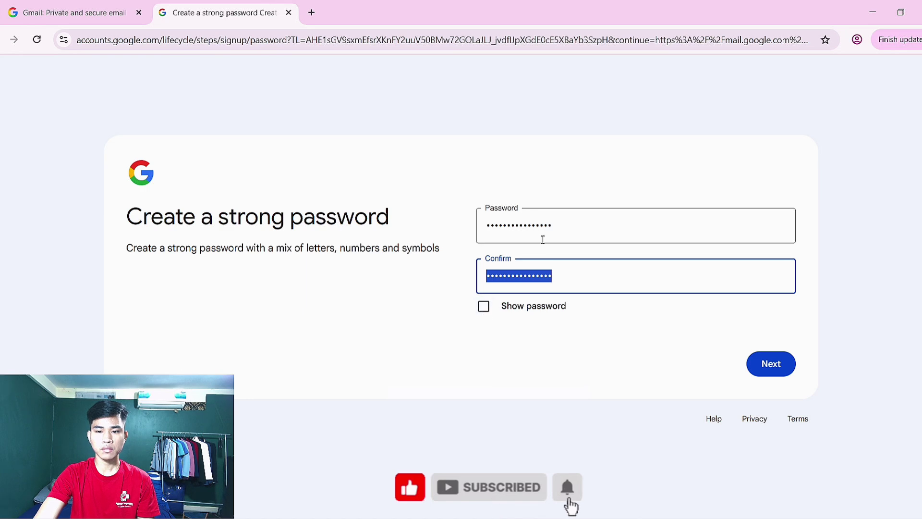
click(562, 227)
double_click(562, 227)
double_click(563, 274)
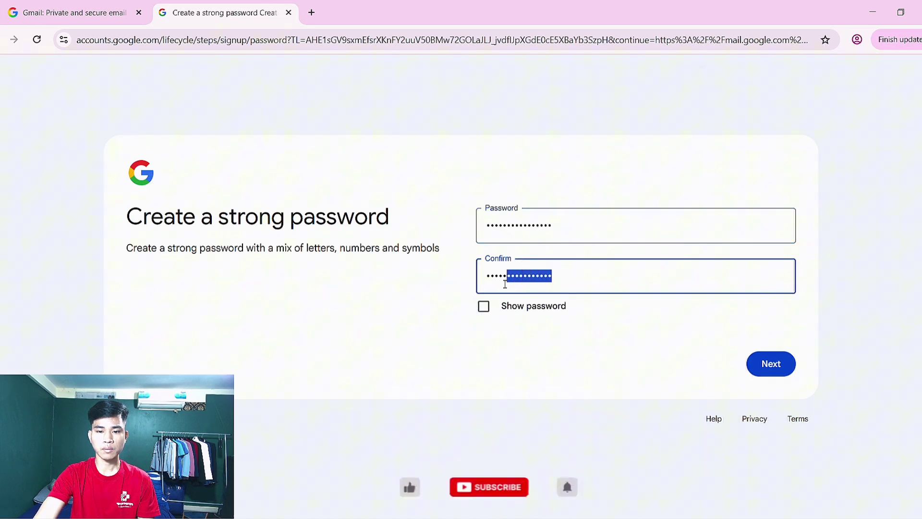
click(598, 192)
click(770, 364)
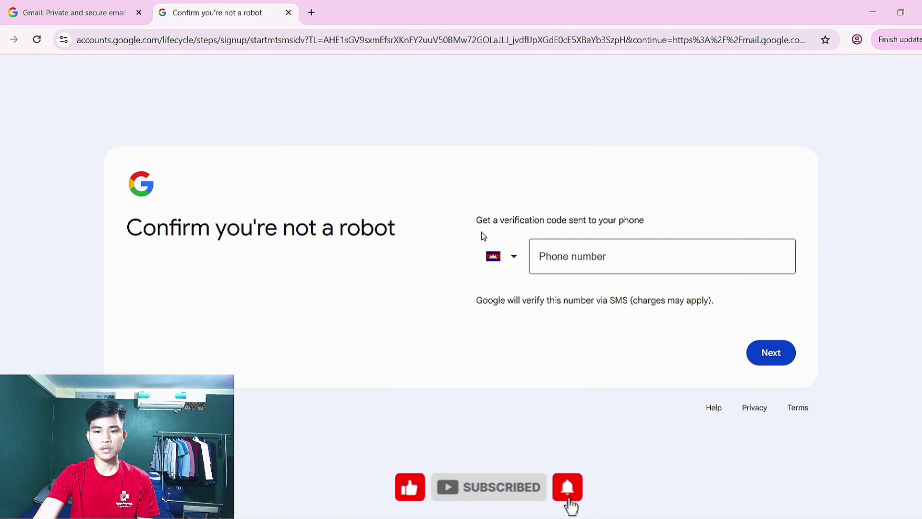
drag(477, 221, 625, 222)
click(625, 223)
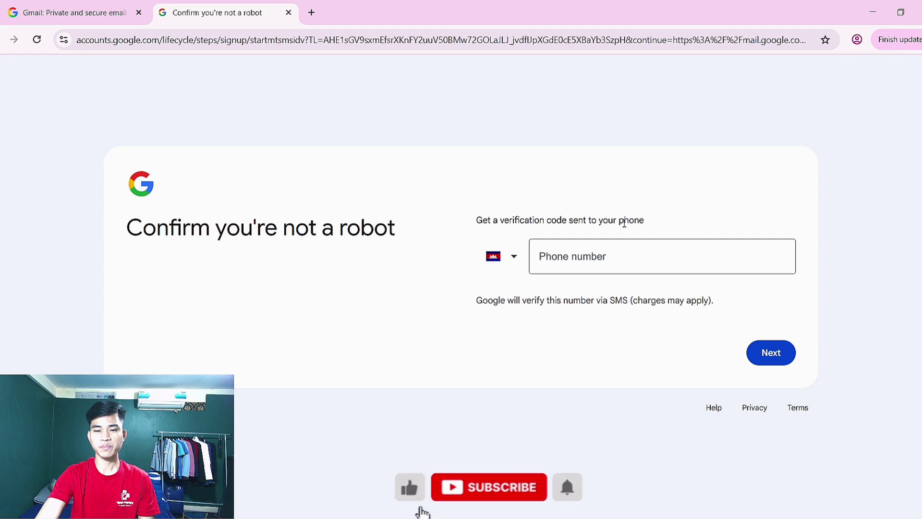
drag(477, 221, 648, 214)
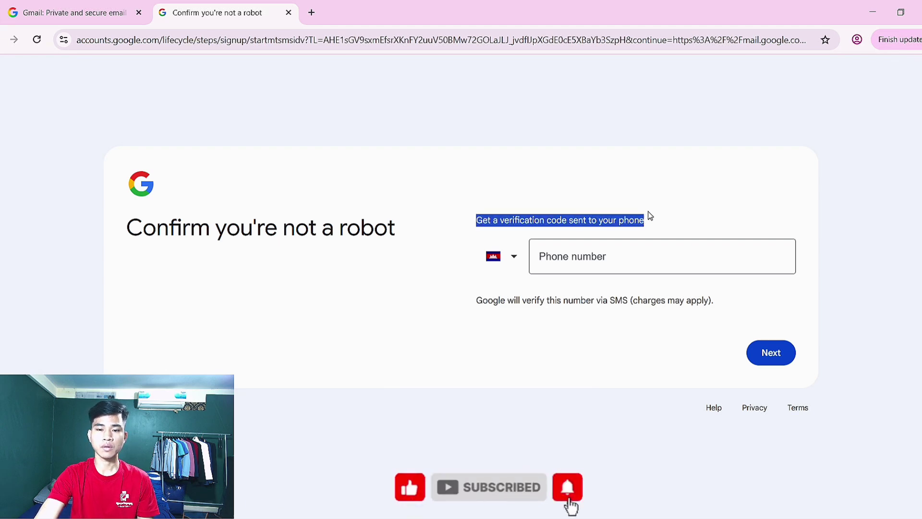
- Try to request an SMS verification code by entering a phone number and submitting it
click(483, 222)
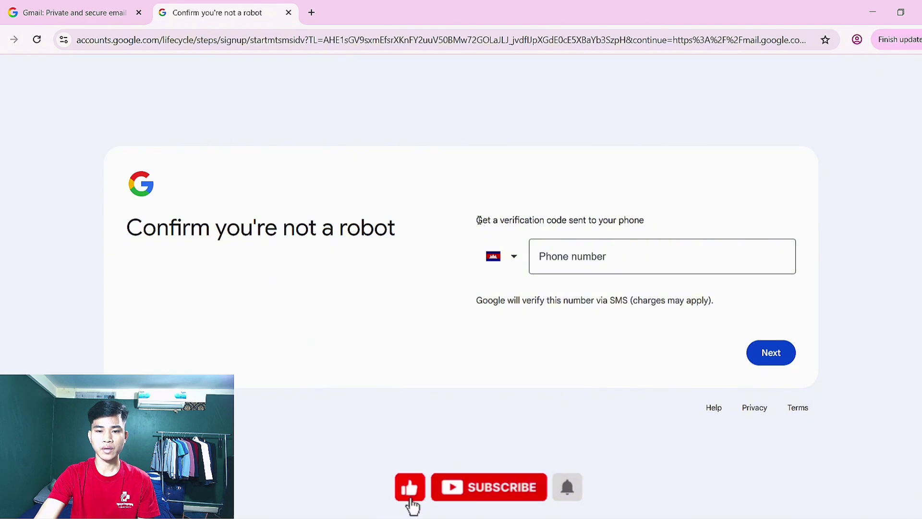
drag(479, 221, 658, 222)
click(607, 259)
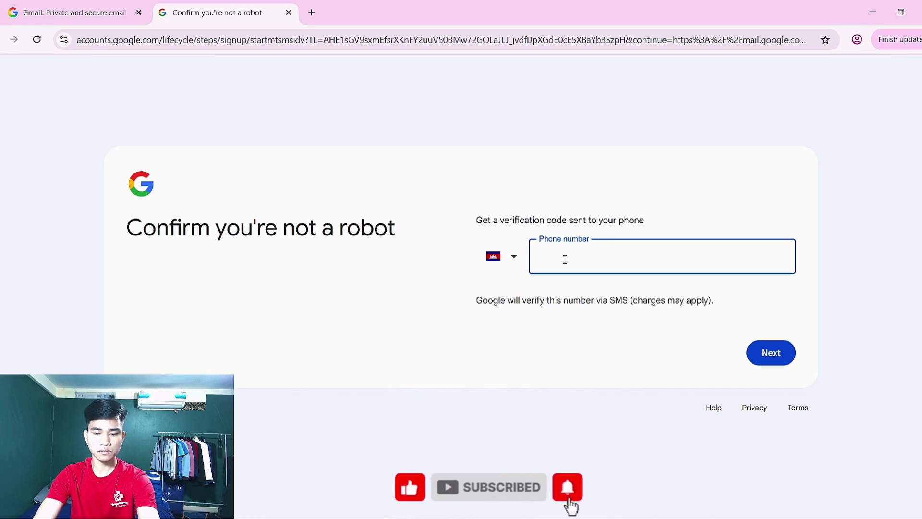
key(ctrl+v)
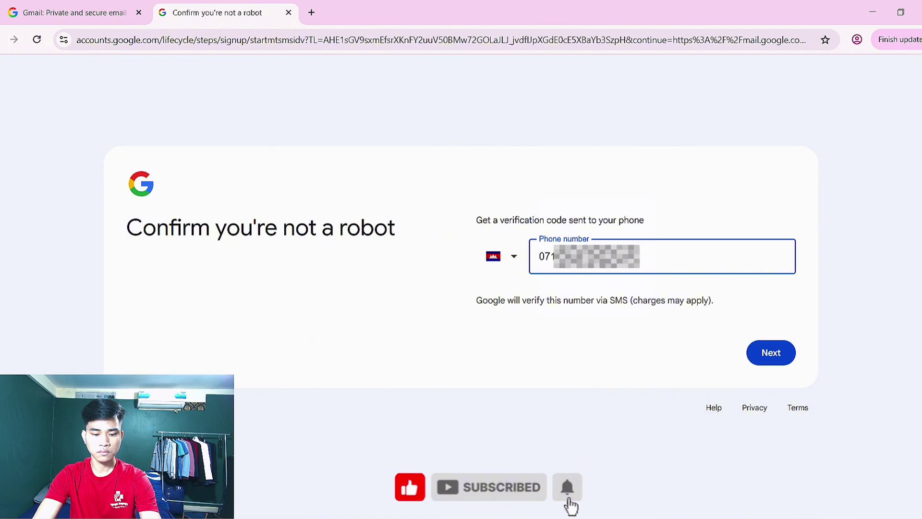
click(710, 187)
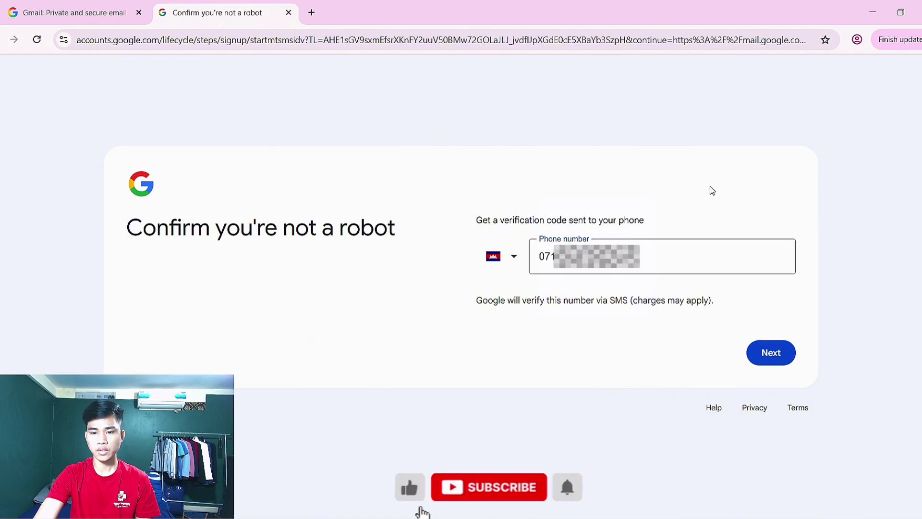
click(775, 356)
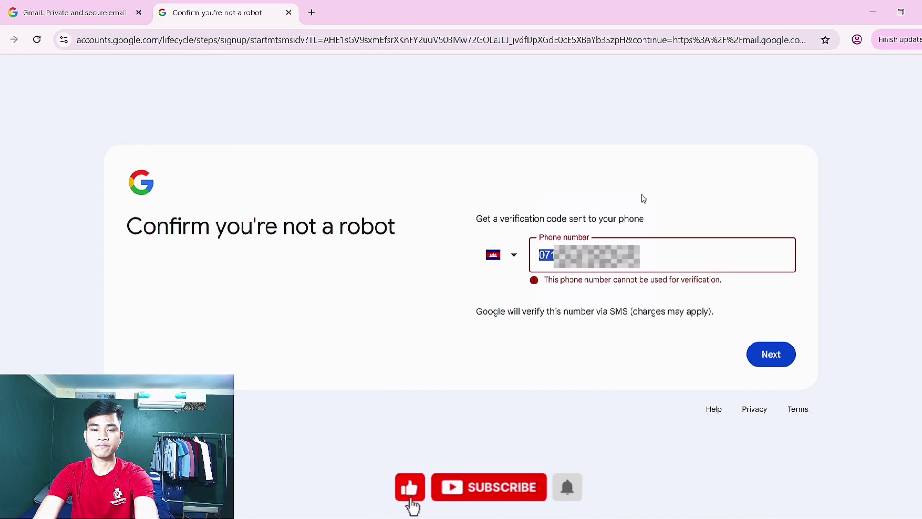
- Replace the rejected phone number with a different one, request the code and submit the received verification code
key(BackSpace)
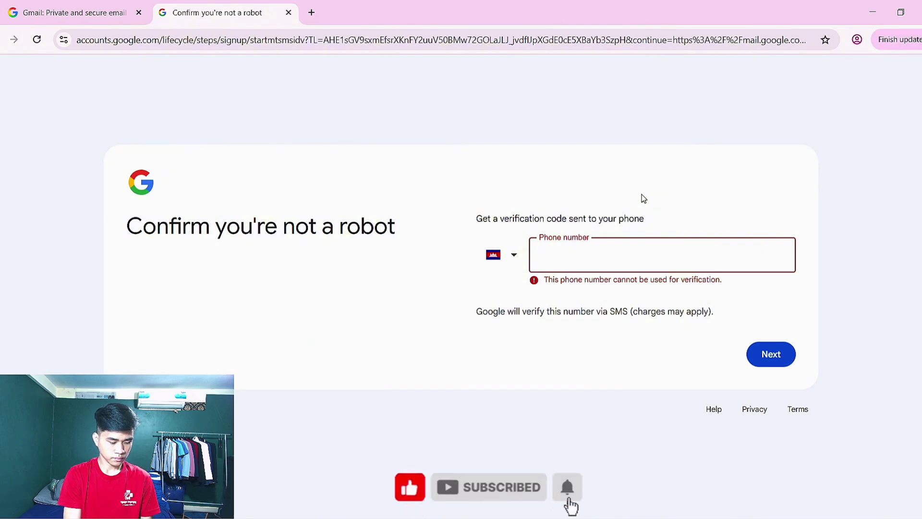
text(9)
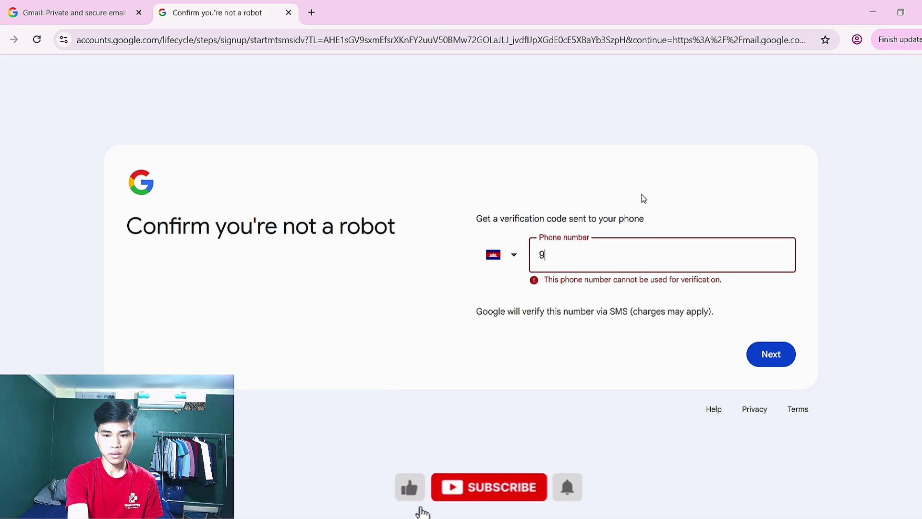
text(077)
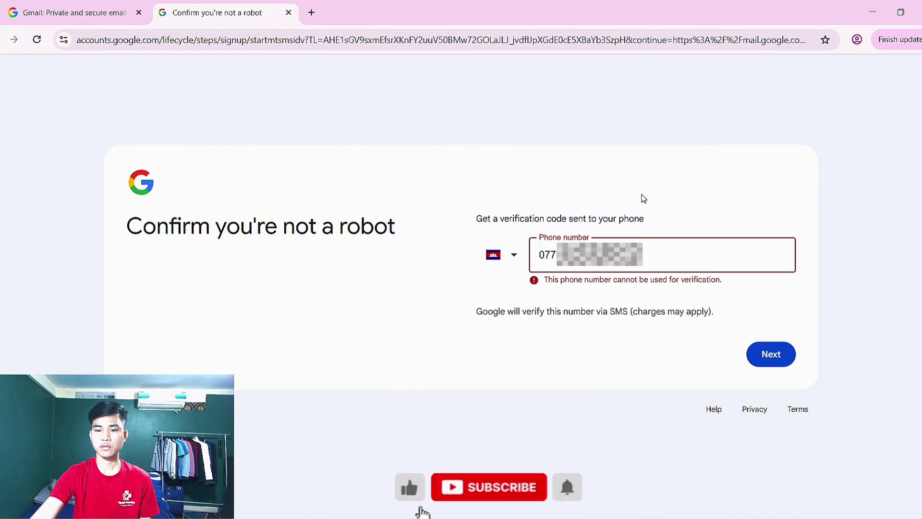
click(770, 354)
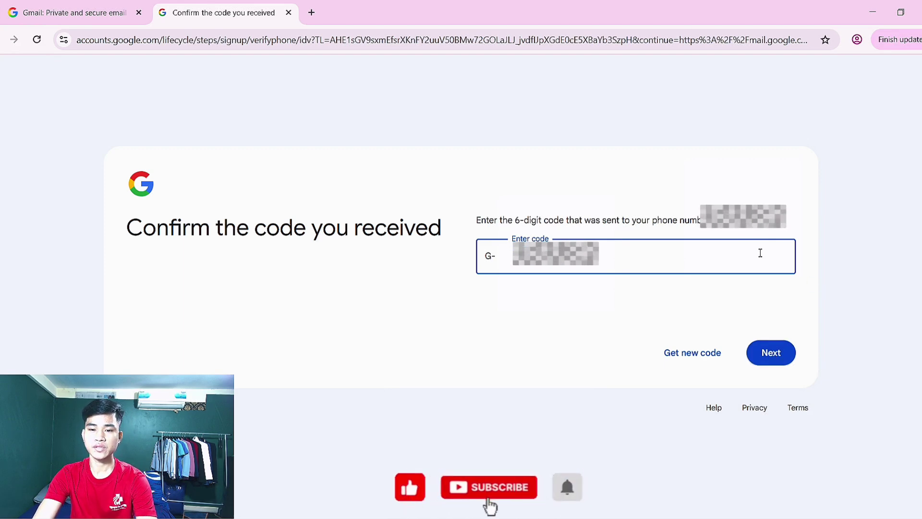
click(772, 355)
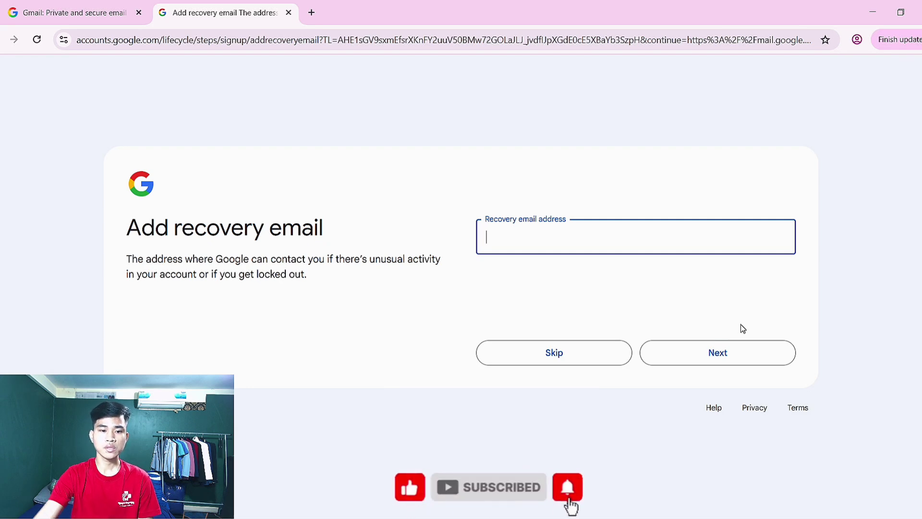
- Enter an existing e-mail address as the new account's recovery email
drag(124, 229, 336, 224)
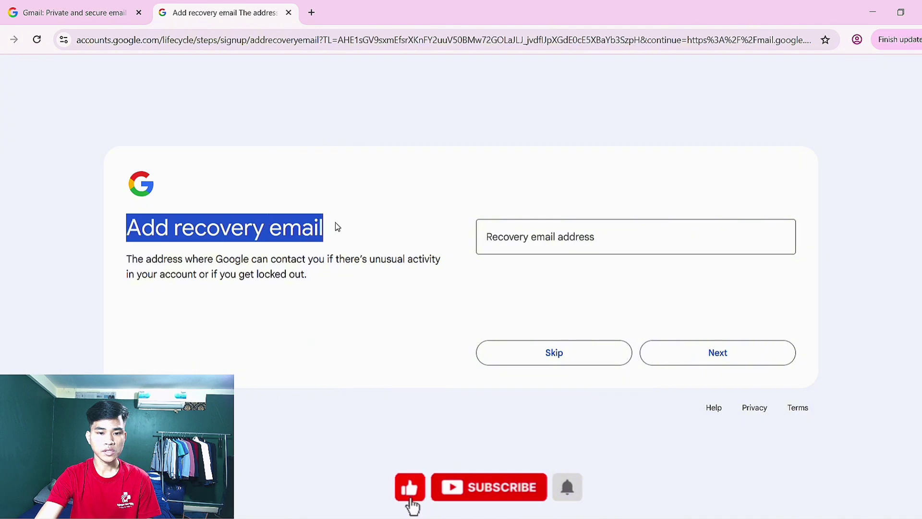
click(321, 228)
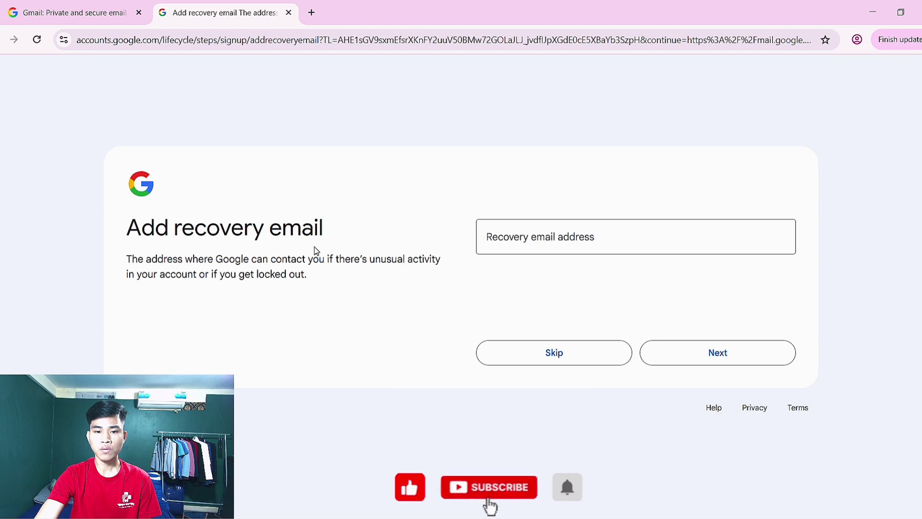
drag(334, 227, 162, 230)
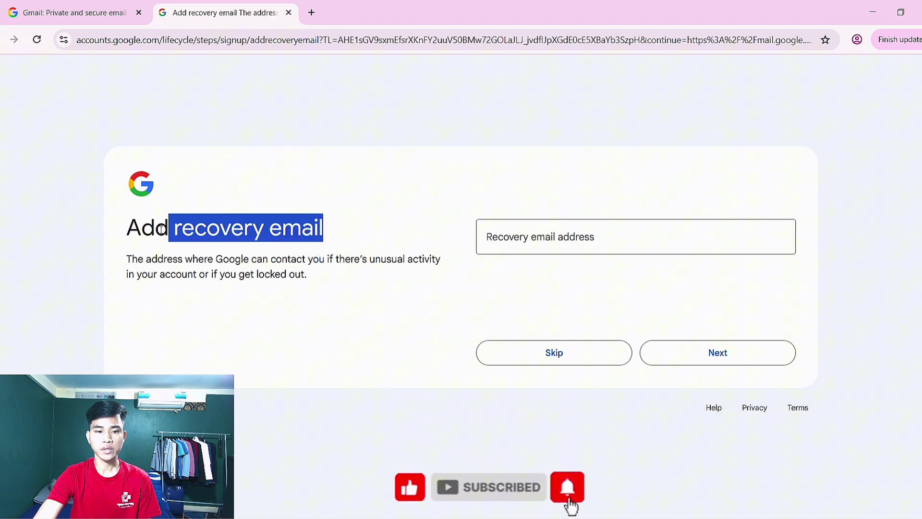
click(191, 229)
drag(333, 232, 119, 236)
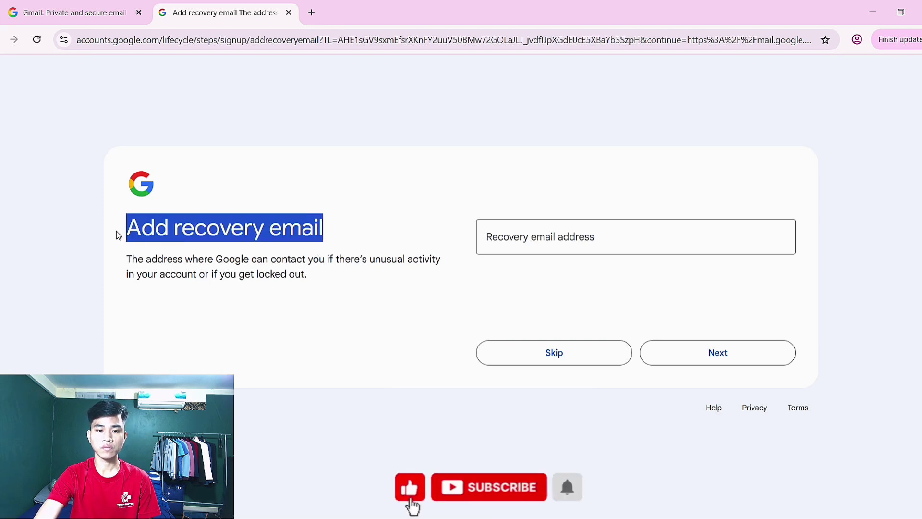
click(119, 235)
click(581, 235)
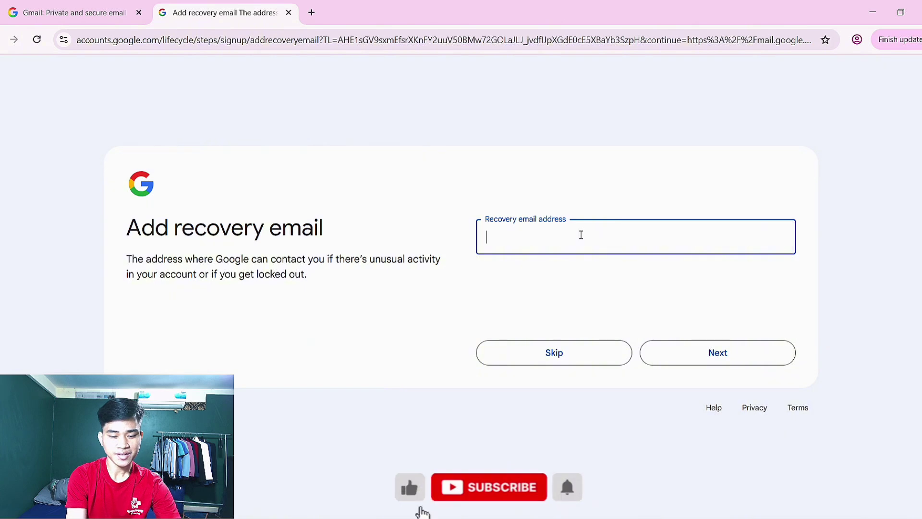
key(ctrl+v)
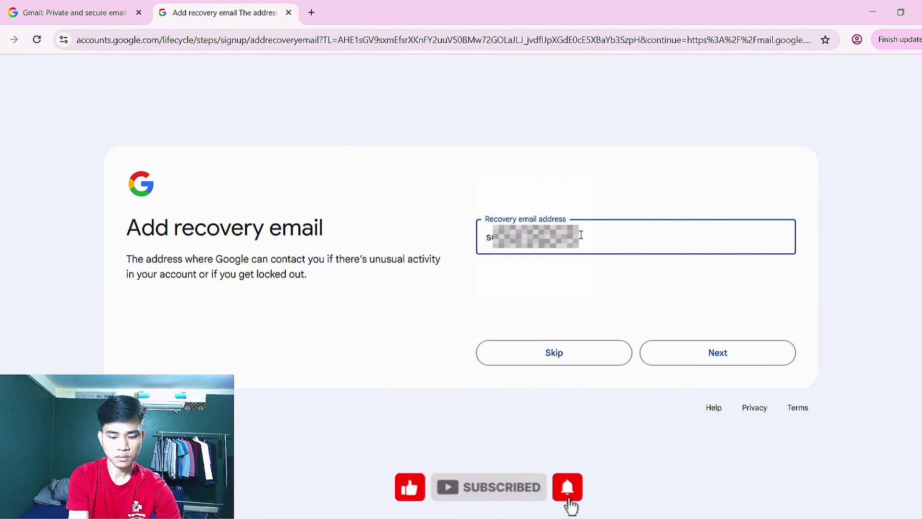
text(.com)
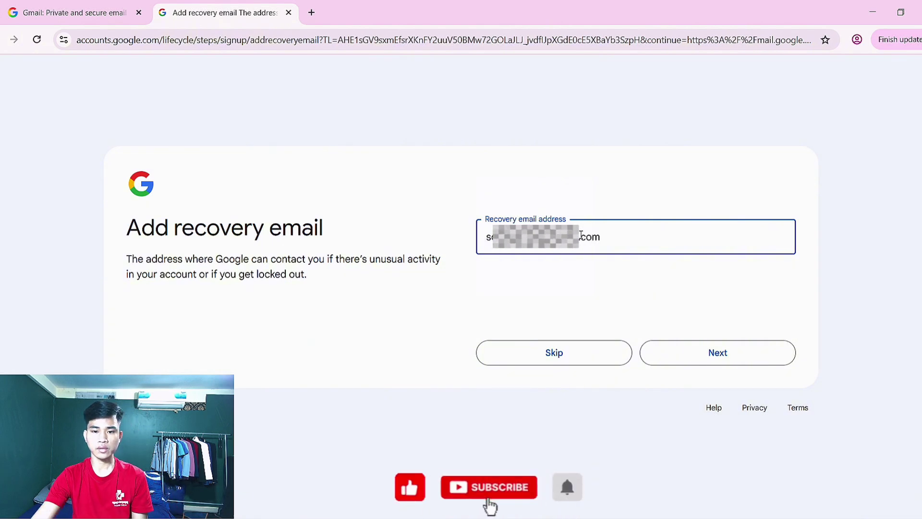
click(609, 183)
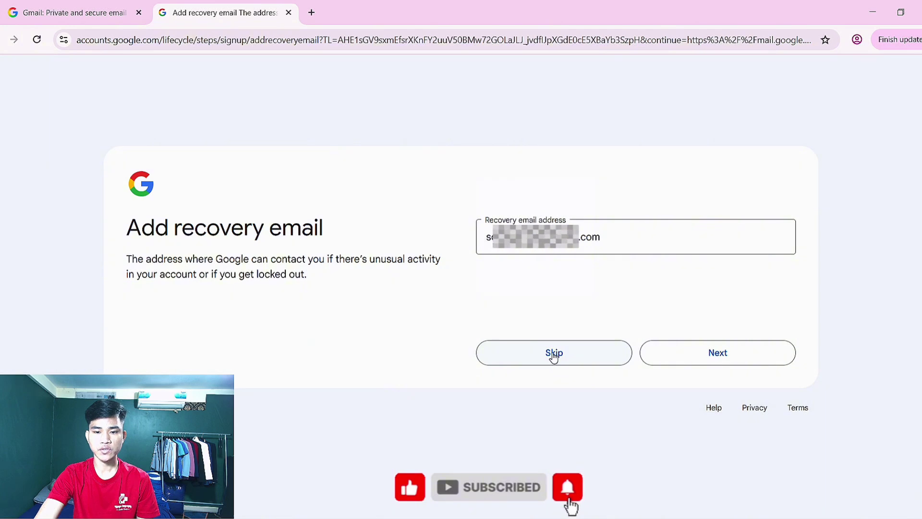
- Check the entered recovery email address and submit it
triple_click(634, 243)
click(430, 229)
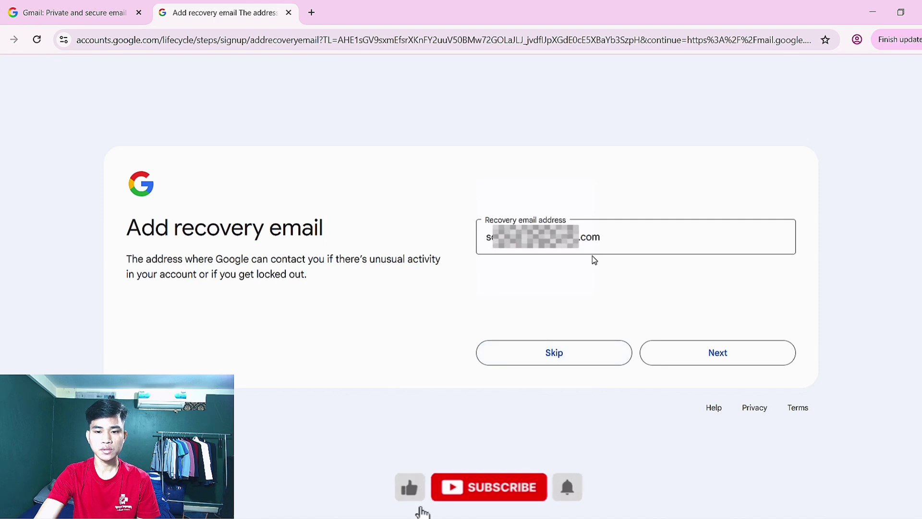
triple_click(596, 240)
click(489, 323)
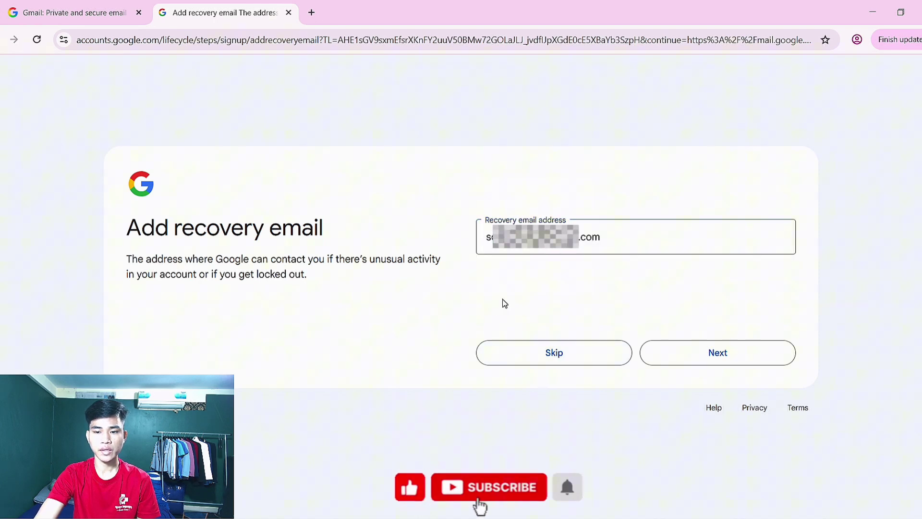
click(729, 356)
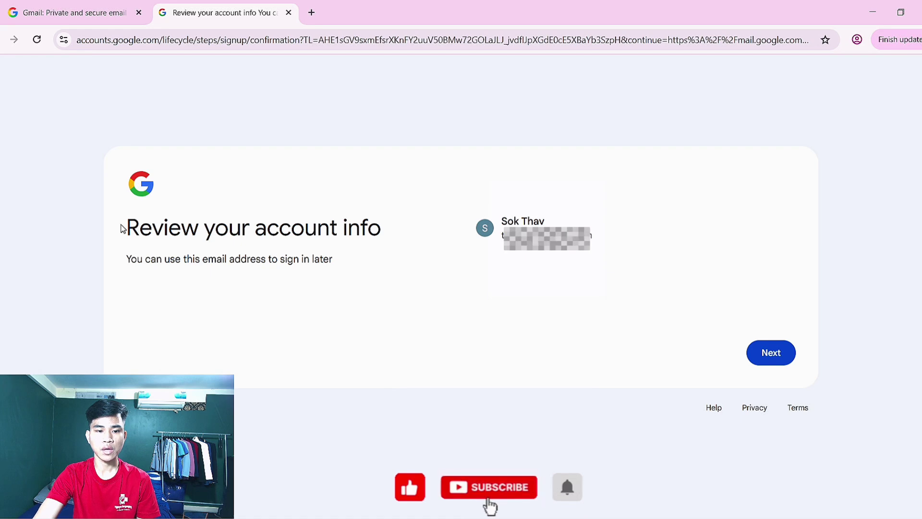
- Review the new account's name and e-mail address and continue to the privacy and terms page
drag(124, 229, 403, 230)
click(506, 251)
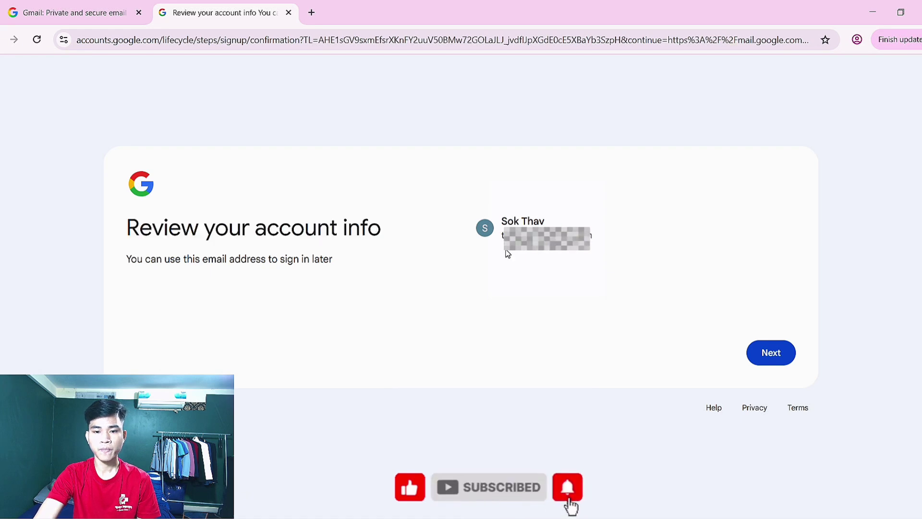
click(779, 353)
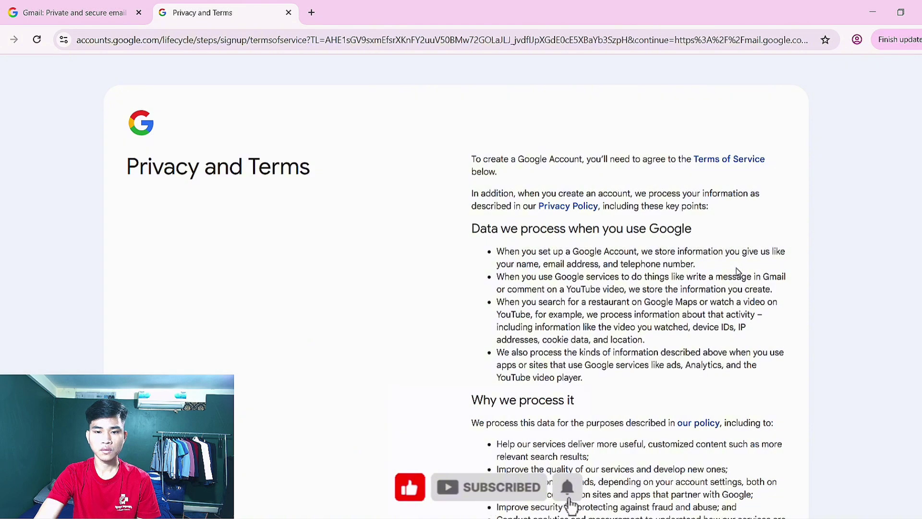
- Read through the Privacy and Terms to the end and agree to create the account
scroll(708, 356, down, 3)
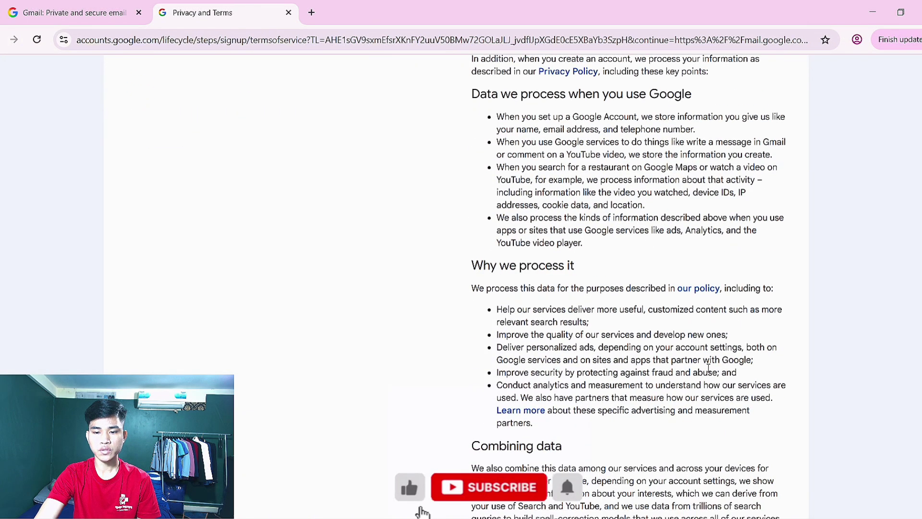
scroll(709, 368, down, 6)
click(758, 418)
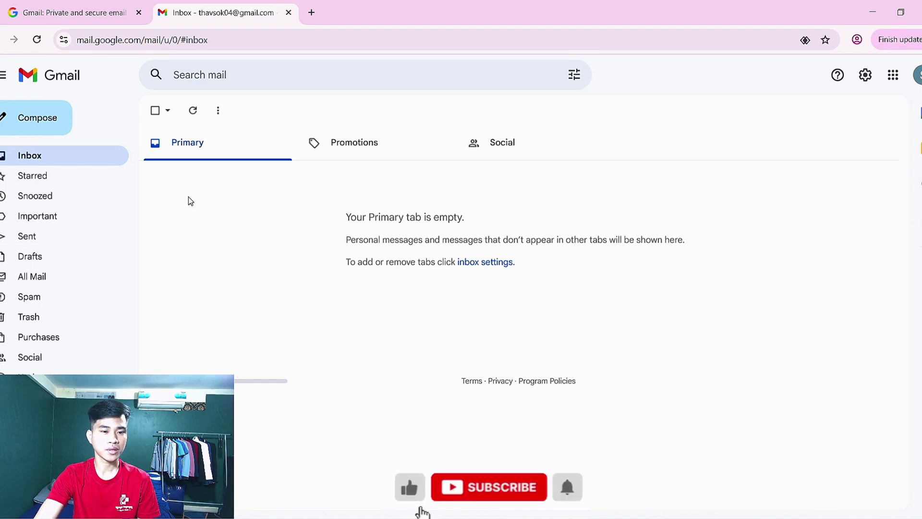
- Reload the new inbox, open the account overview and dismiss the recovery phone suggestion
click(37, 39)
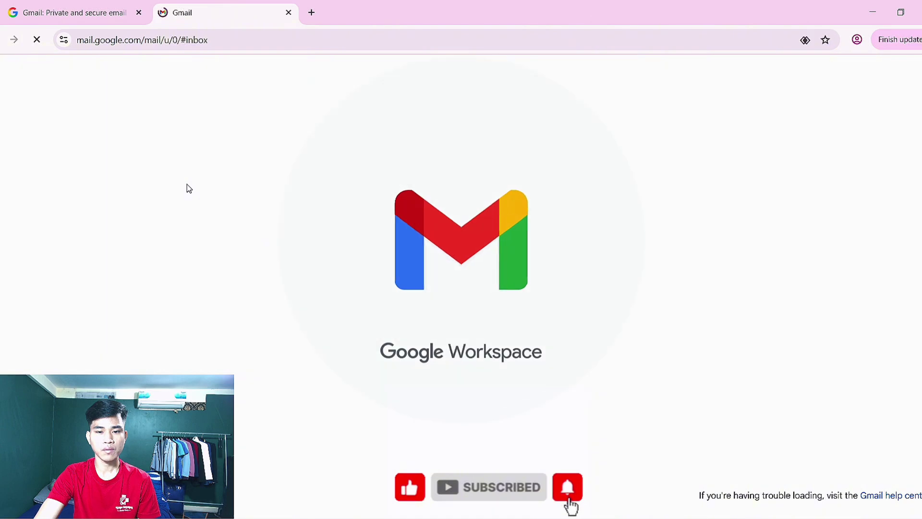
click(918, 76)
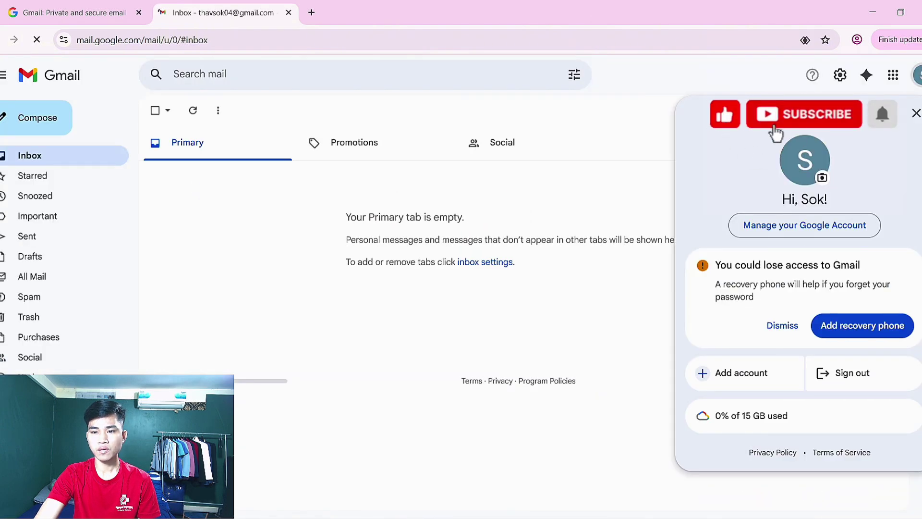
click(783, 326)
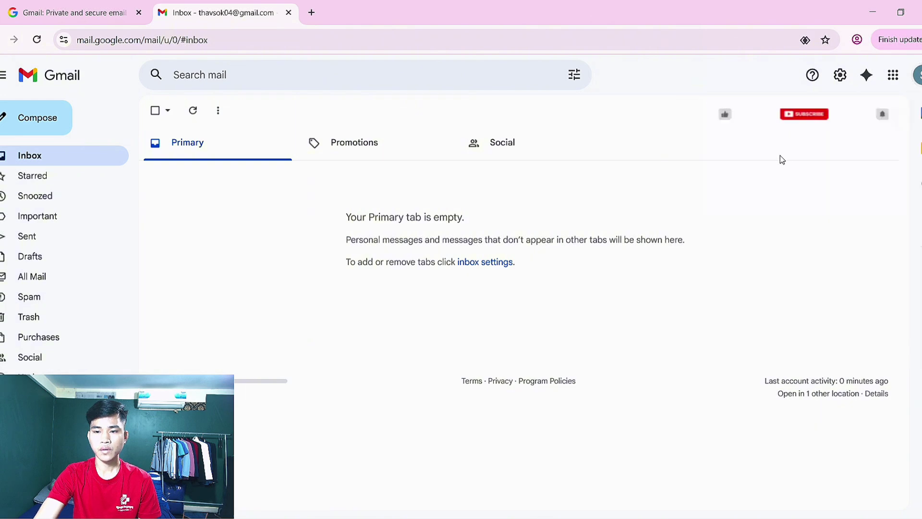
click(641, 179)
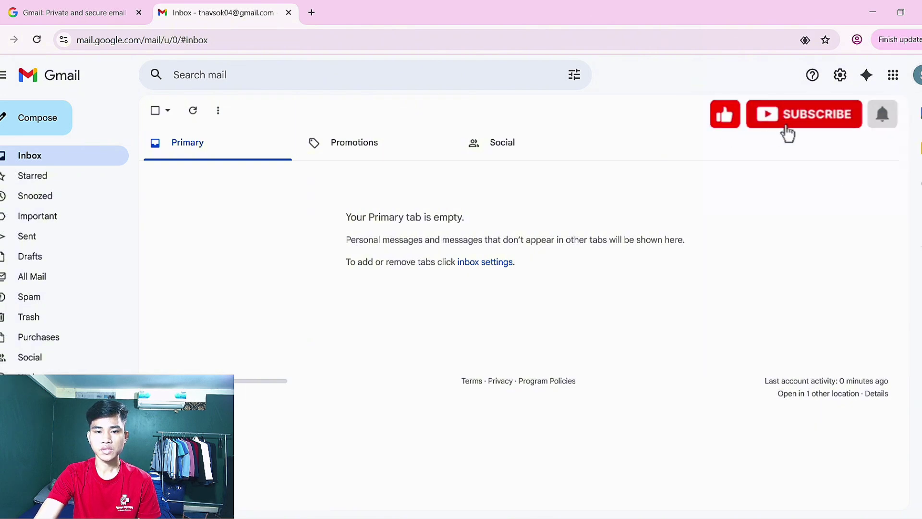
- Reload the inbox and look through its Primary, Promotions and Social categories
click(38, 42)
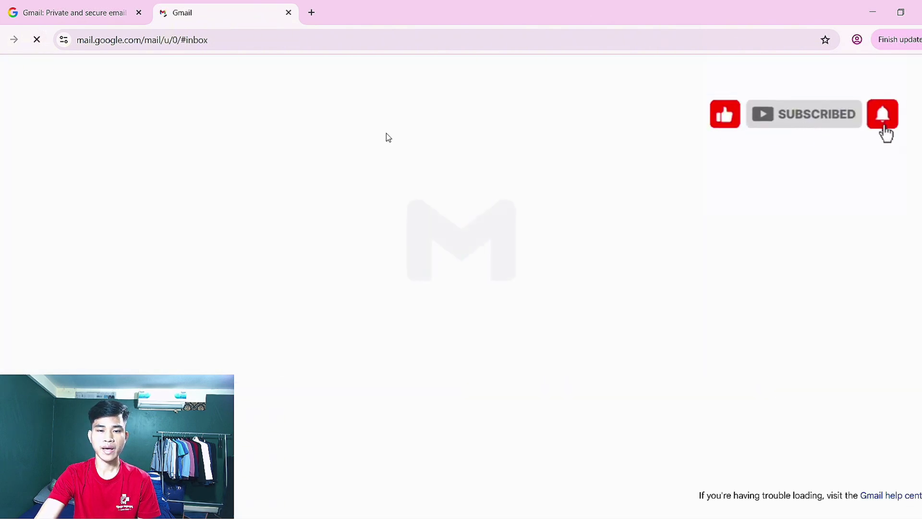
click(512, 143)
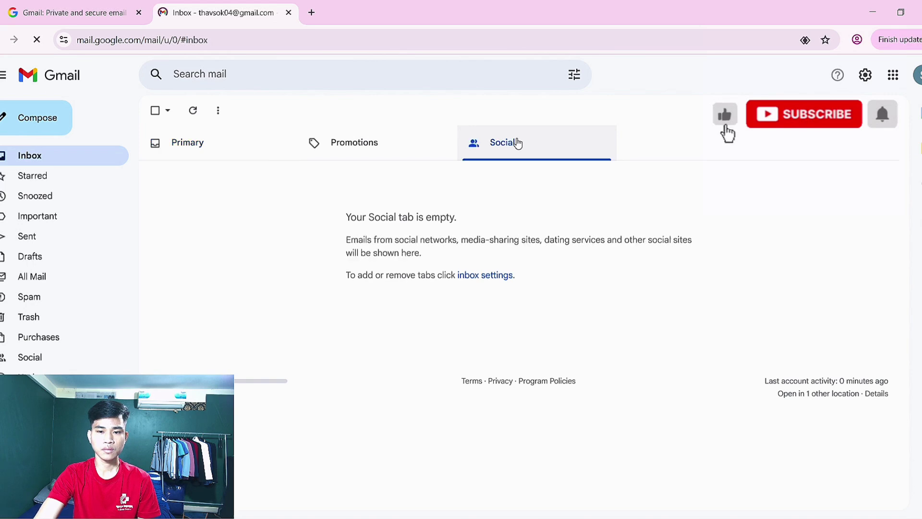
click(363, 146)
click(235, 155)
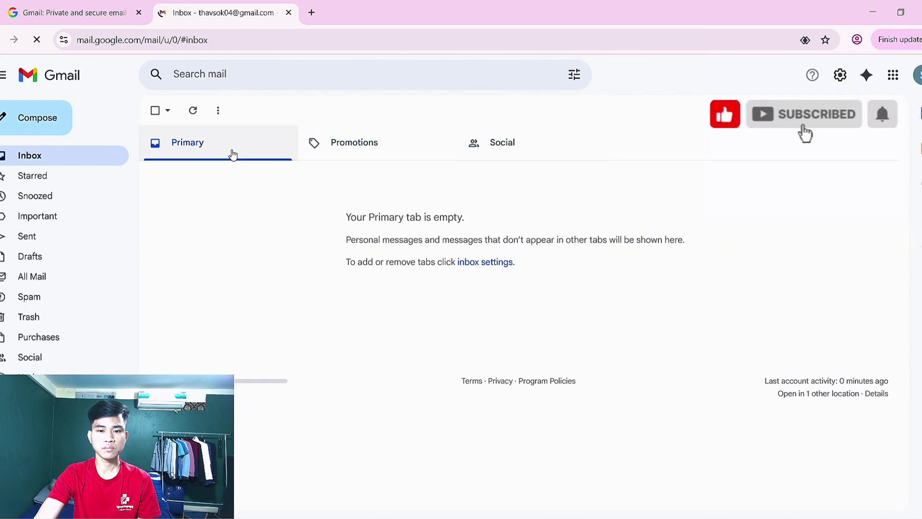
click(355, 144)
click(519, 144)
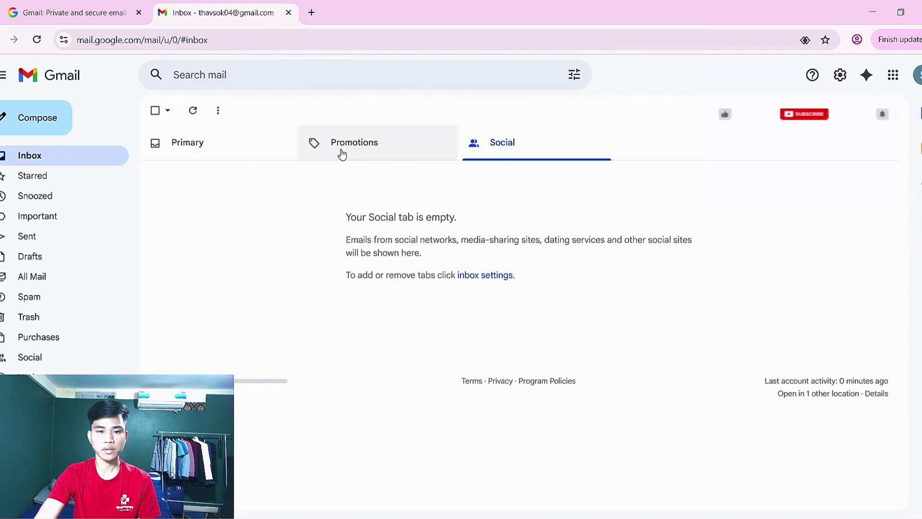
click(341, 151)
click(211, 155)
click(363, 149)
click(475, 147)
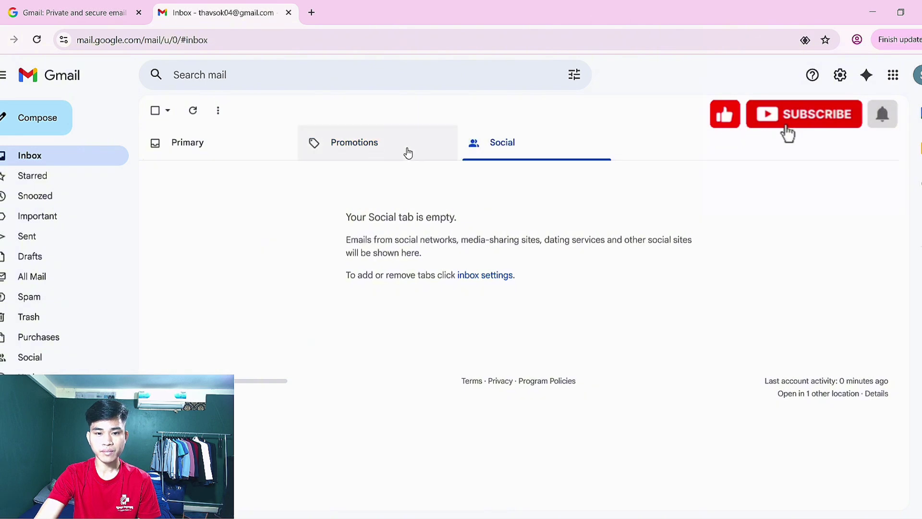
click(406, 152)
click(208, 151)
click(499, 144)
click(385, 144)
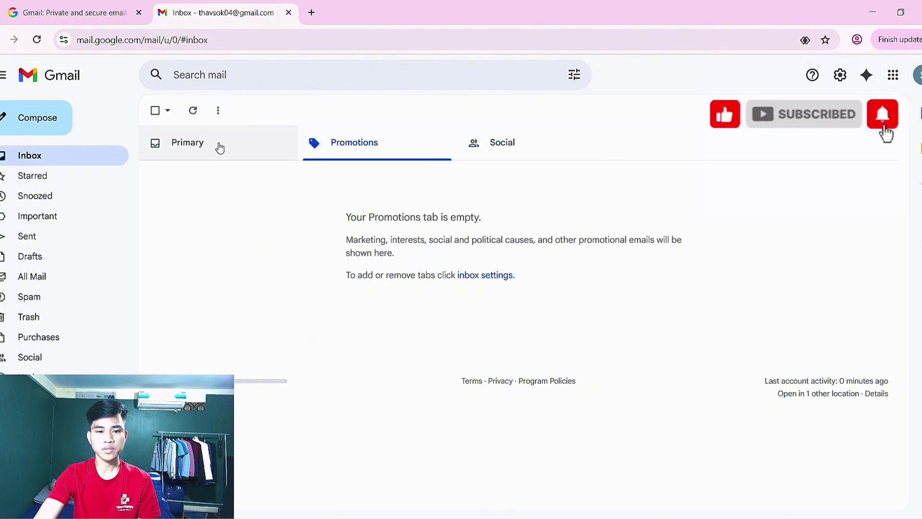
- Examine what the inbox's Primary, Promotions and Social categories each hold, finishing on Primary
click(218, 146)
click(353, 149)
click(500, 144)
click(418, 142)
click(212, 150)
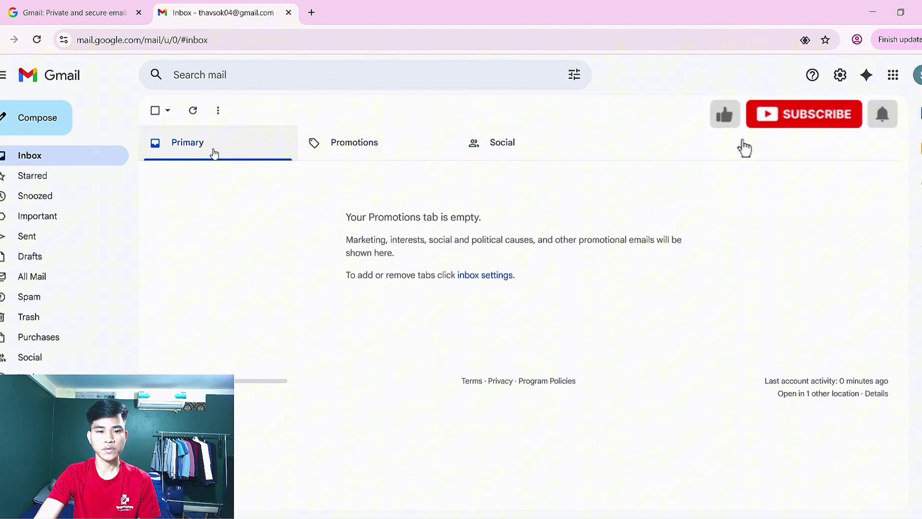
click(469, 157)
click(368, 154)
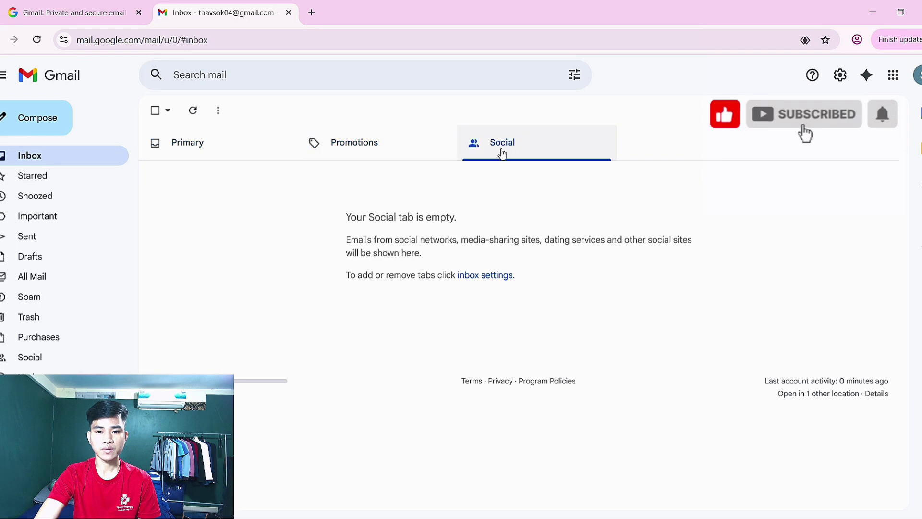
click(249, 154)
click(336, 146)
click(510, 144)
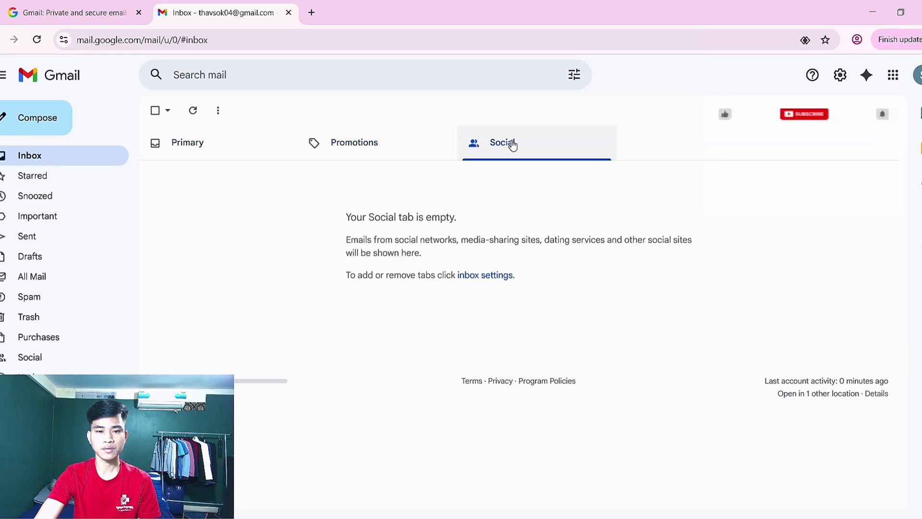
click(381, 158)
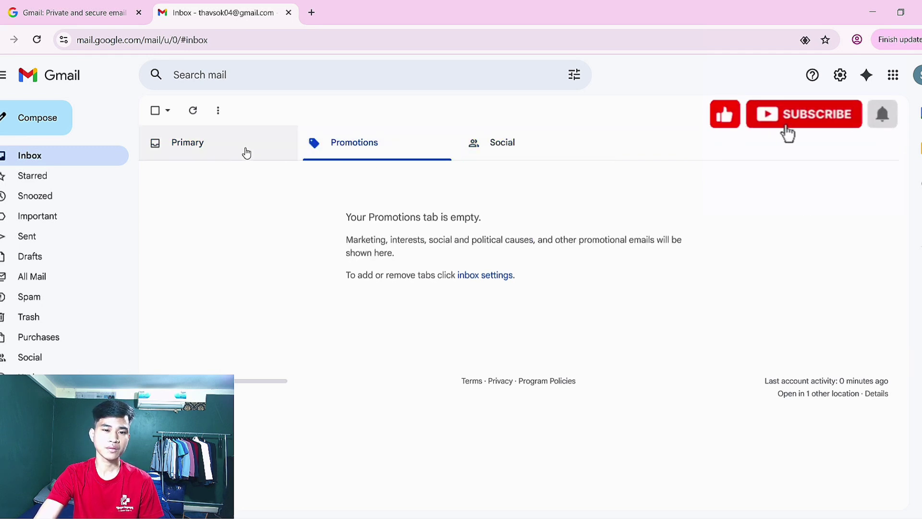
click(259, 150)
click(375, 154)
click(497, 158)
click(346, 152)
click(211, 154)
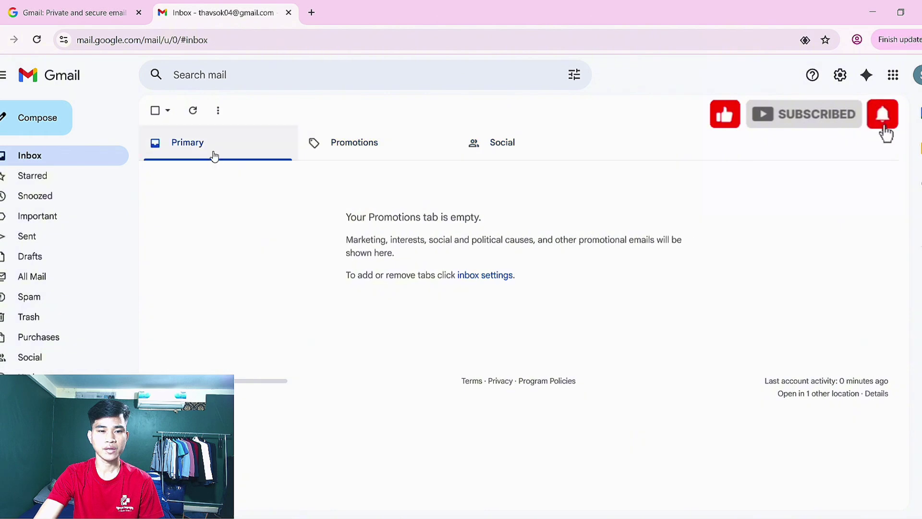
click(345, 148)
click(527, 155)
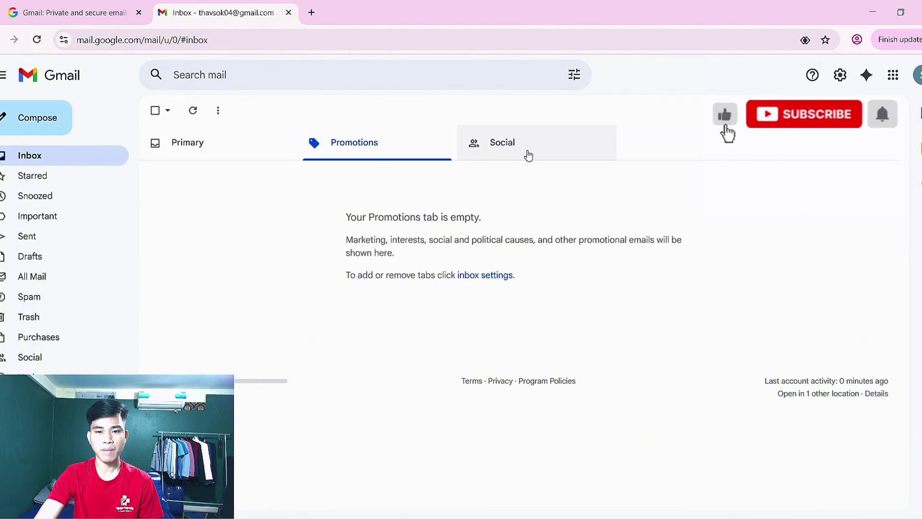
click(423, 154)
click(223, 160)
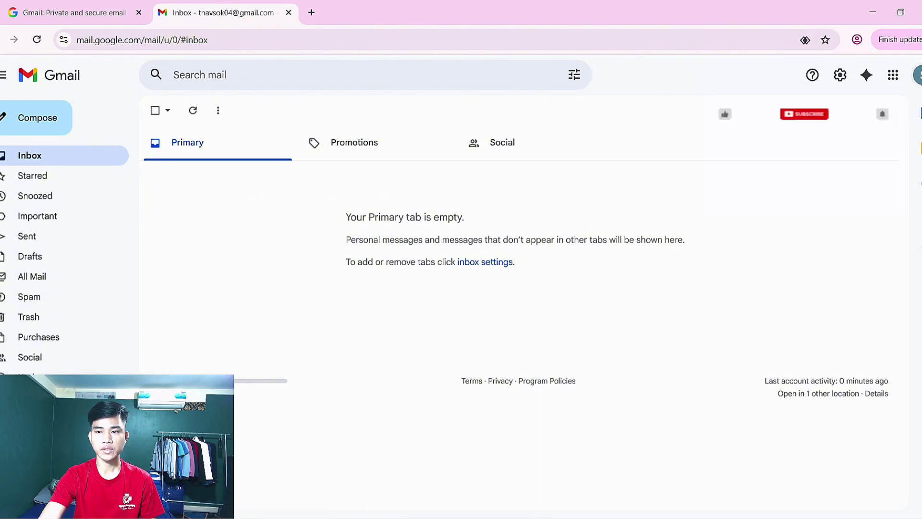
- View the account overview with its account management, sign-out and storage details, and close it
click(917, 77)
click(604, 194)
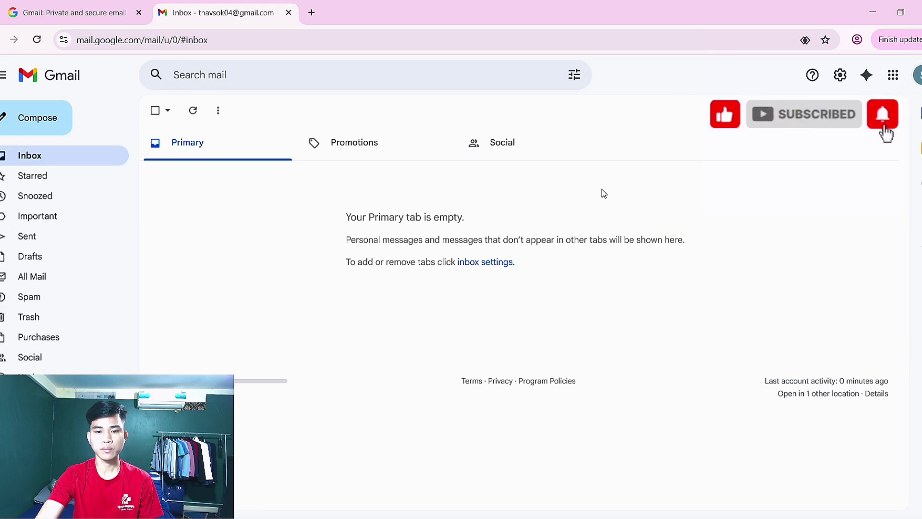
click(918, 78)
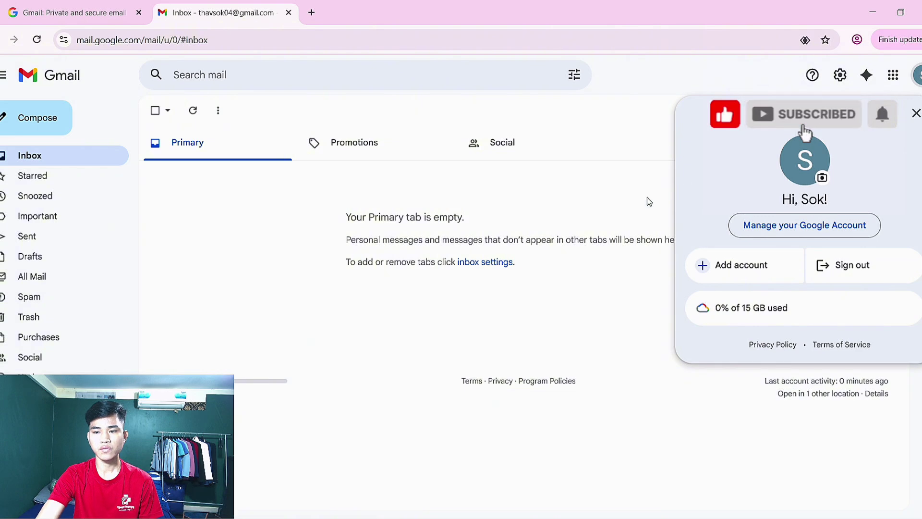
click(567, 196)
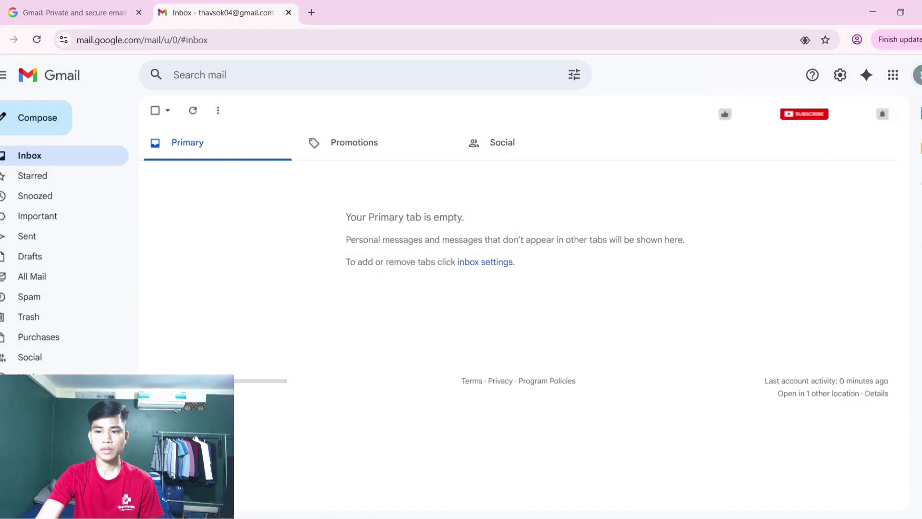
click(918, 77)
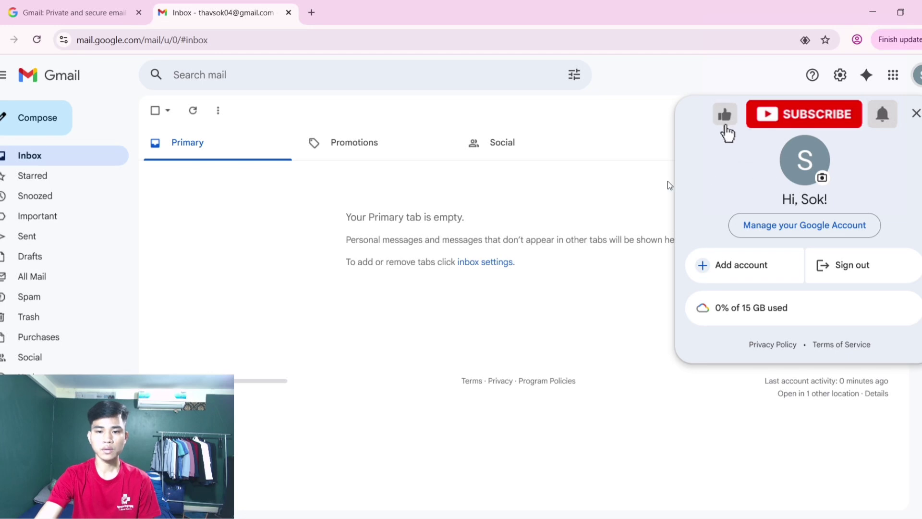
click(583, 180)
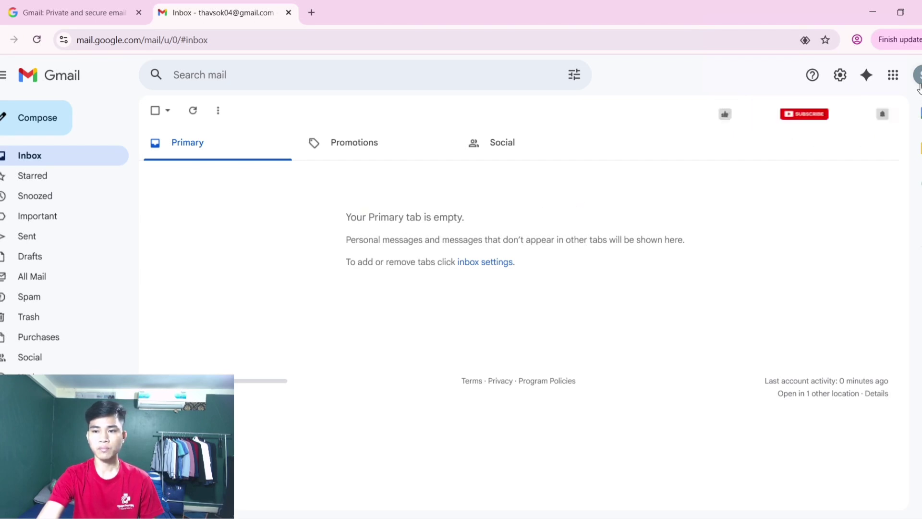
- Check the Social, Promotions and Primary categories for messages, close the account overview, and return to the Primary category
click(583, 148)
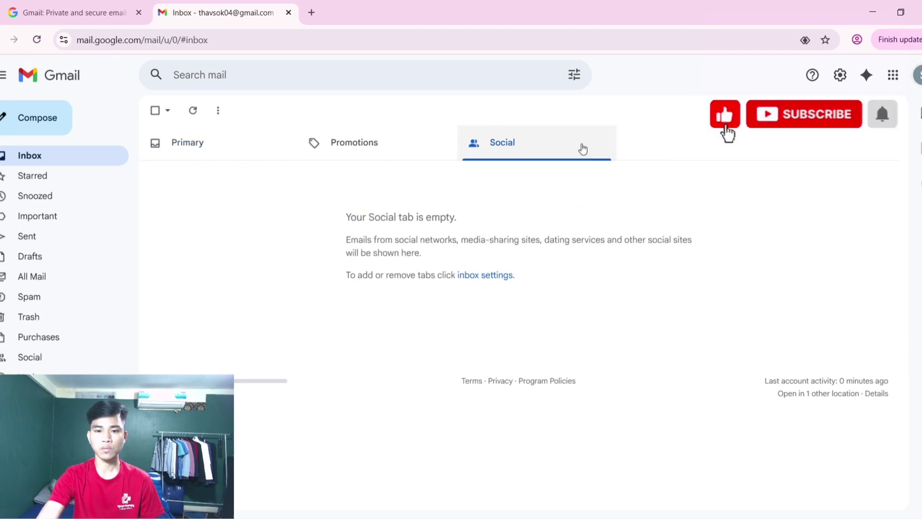
click(407, 152)
click(184, 151)
click(321, 143)
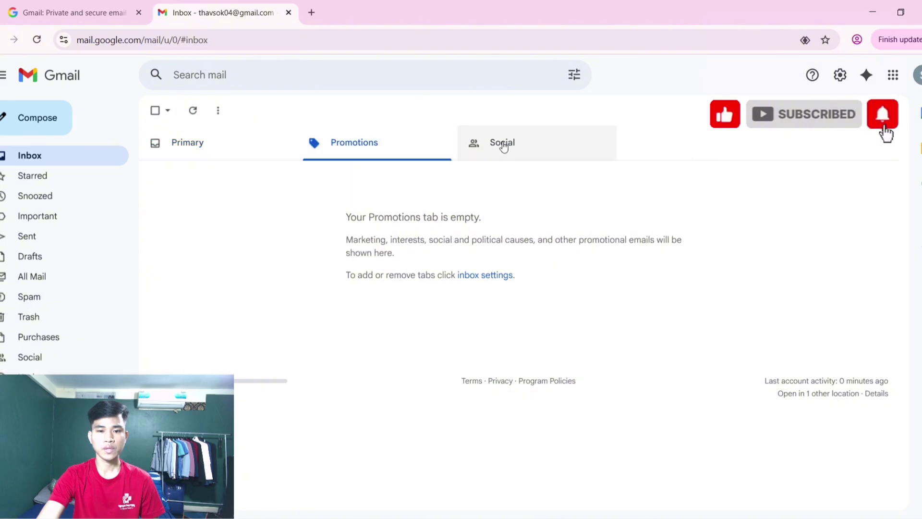
click(500, 144)
click(353, 147)
click(175, 149)
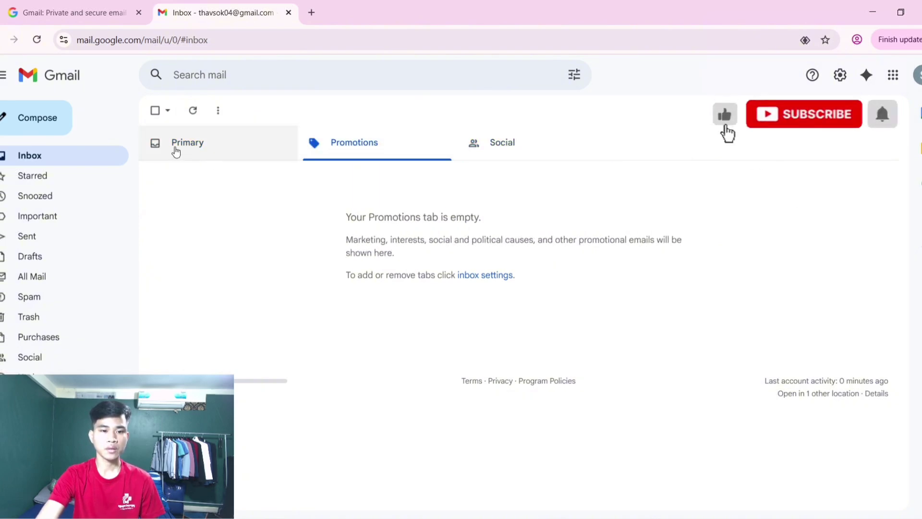
click(591, 194)
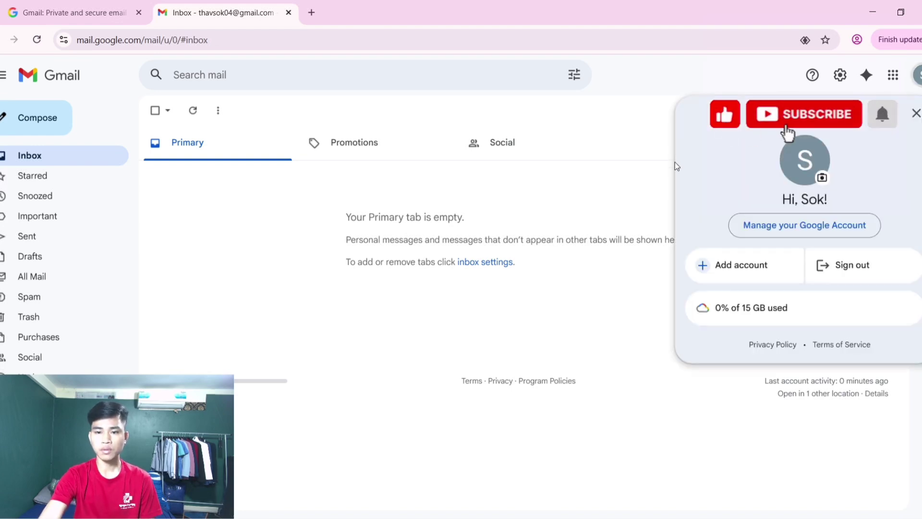
click(500, 144)
click(404, 153)
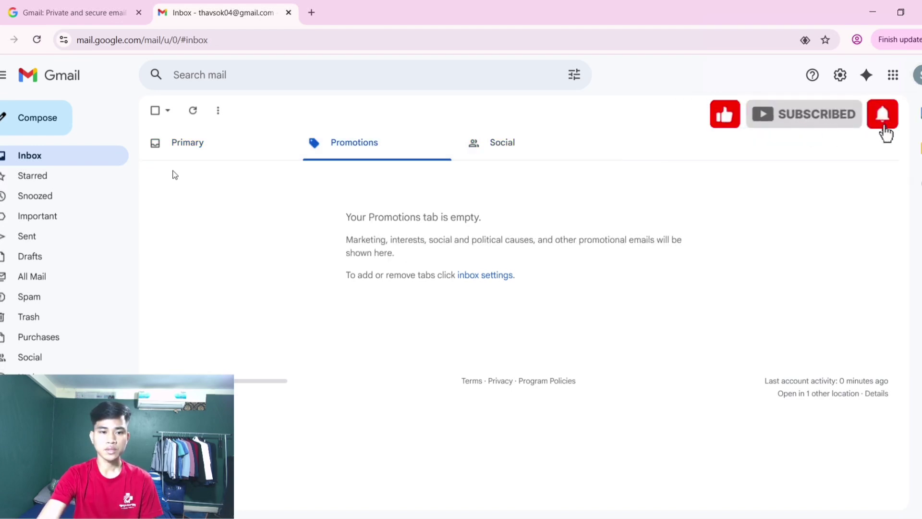
click(173, 145)
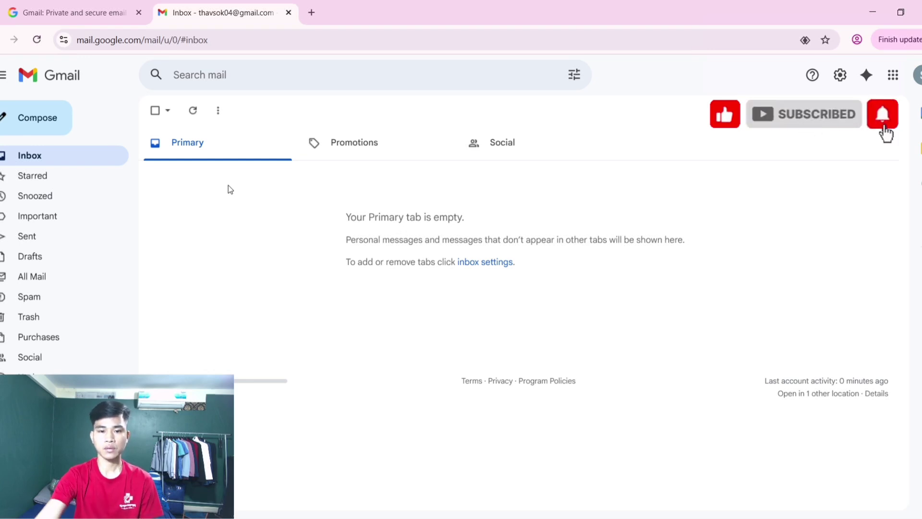
- View the account overview once more and switch the inbox to the Promotions and Social categories
click(919, 77)
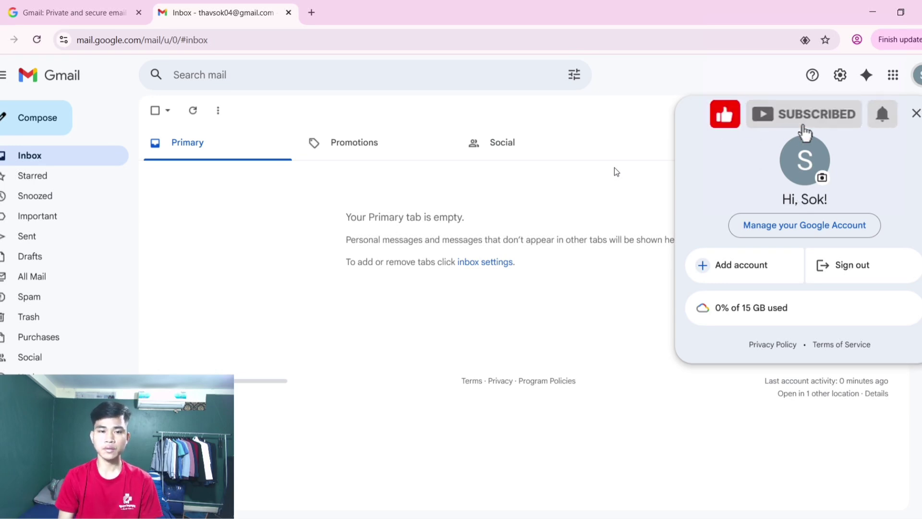
click(360, 147)
click(478, 157)
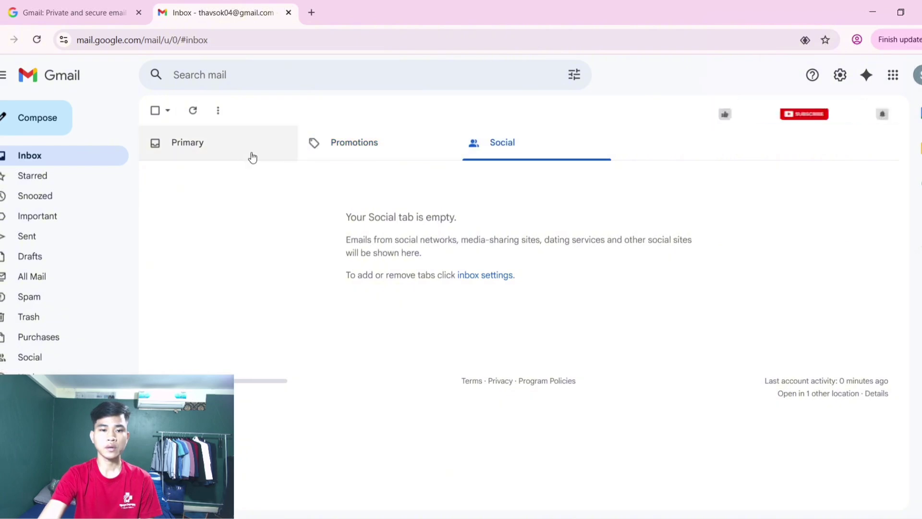